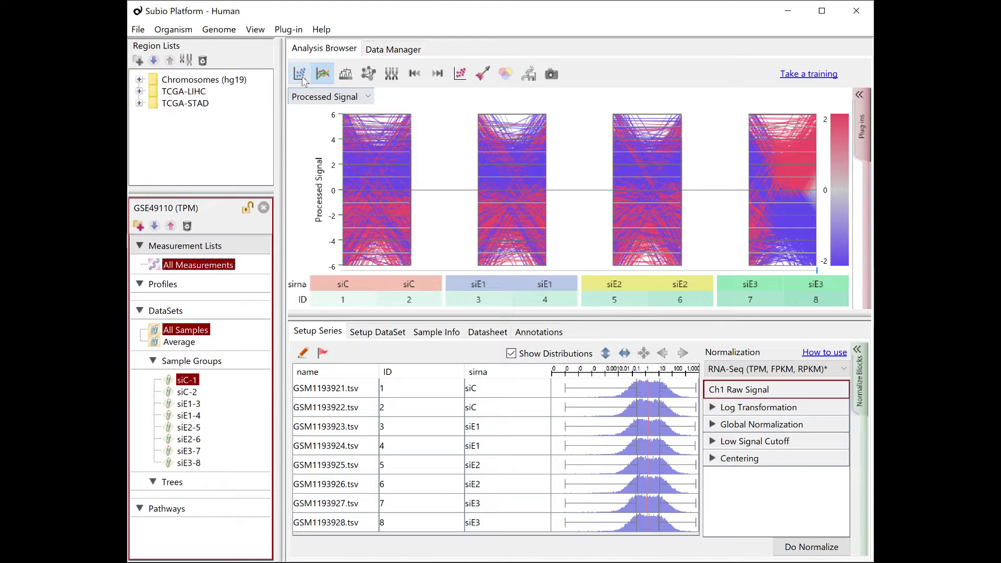
# - Show a siC-1 vs siC-2 scatter plot with Ch1 Reserved on both axes and select the low-value genes
pyautogui.click(300, 74)
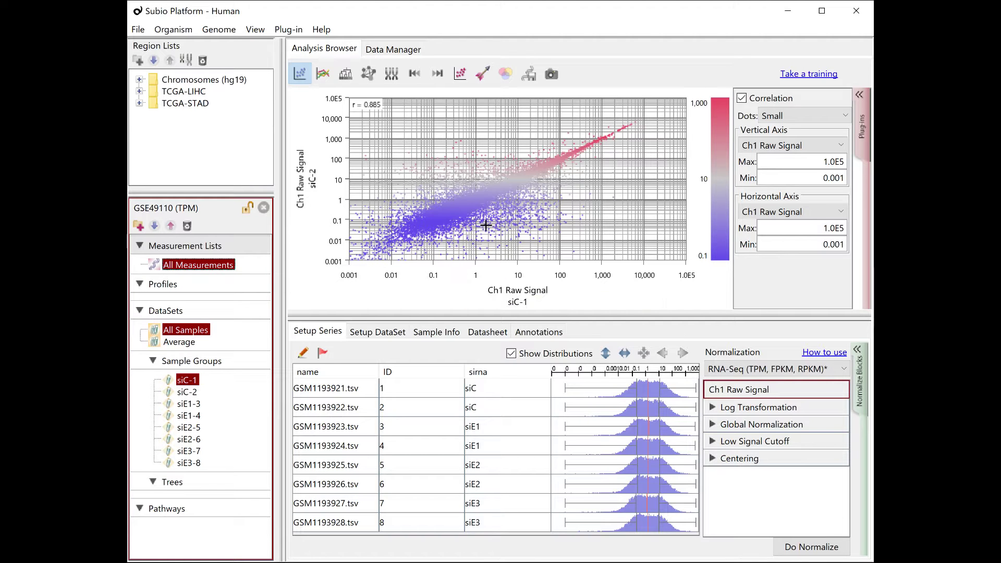
pyautogui.click(755, 145)
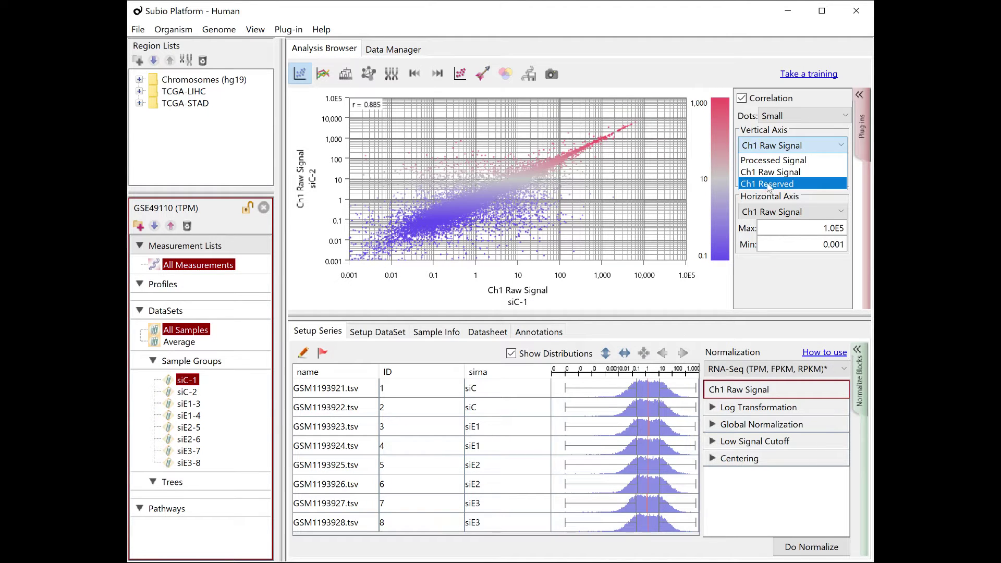
pyautogui.click(768, 185)
pyautogui.click(779, 210)
pyautogui.click(770, 250)
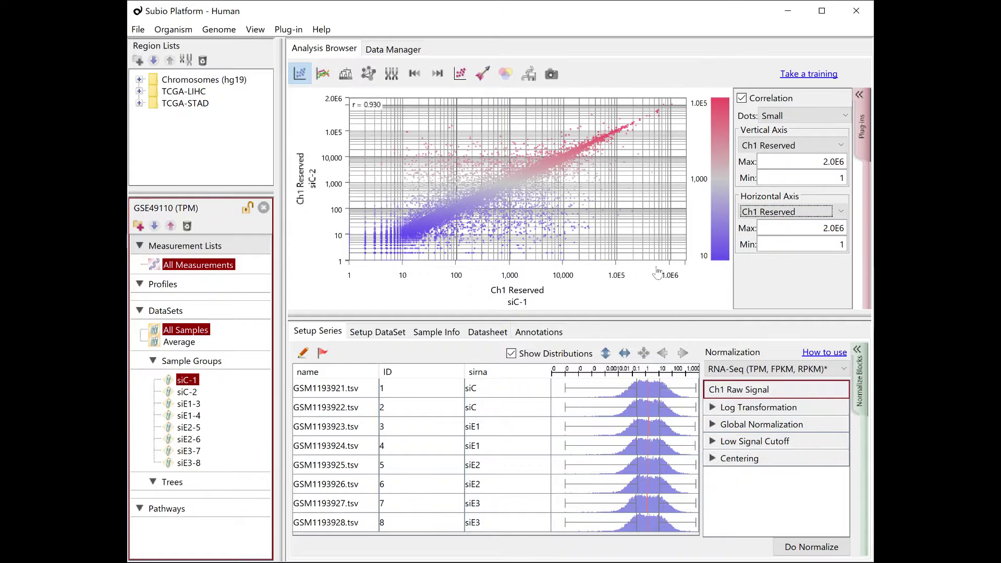
pyautogui.moveTo(420, 227); pyautogui.dragTo(318, 288)
# - Set both scatter plot axes back to Ch1 Raw Signal
pyautogui.click(787, 146)
pyautogui.click(752, 170)
pyautogui.click(762, 211)
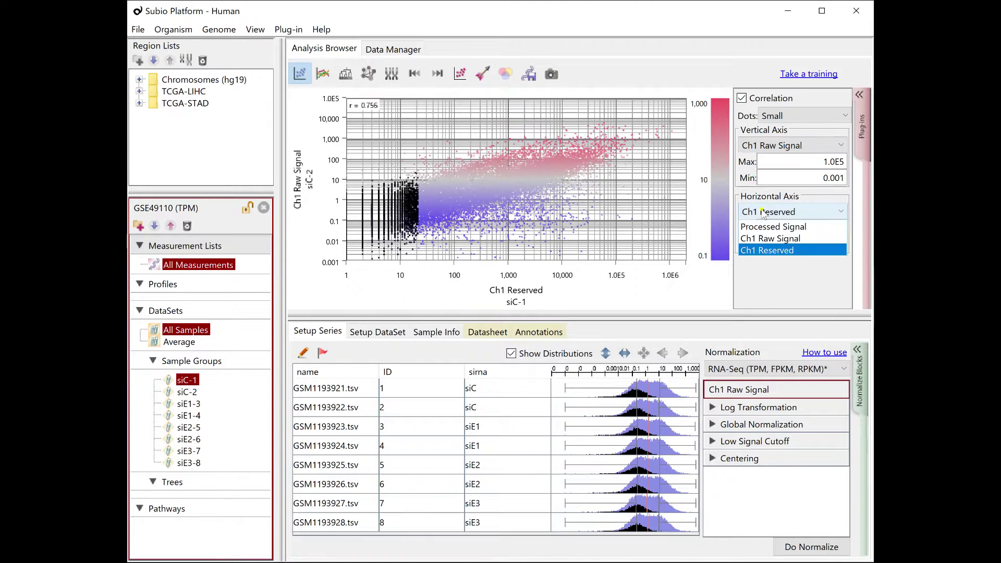
pyautogui.click(763, 233)
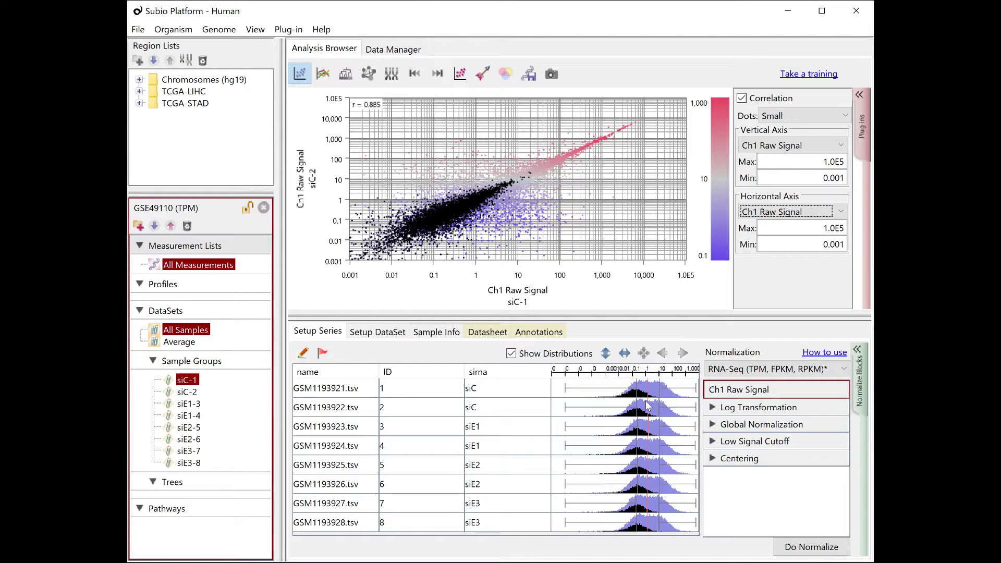
# - Choose the RNA-Seq (TPM, FPKM, RPKM) preset and review its Log Transformation and Global Normalization settings
pyautogui.click(740, 371)
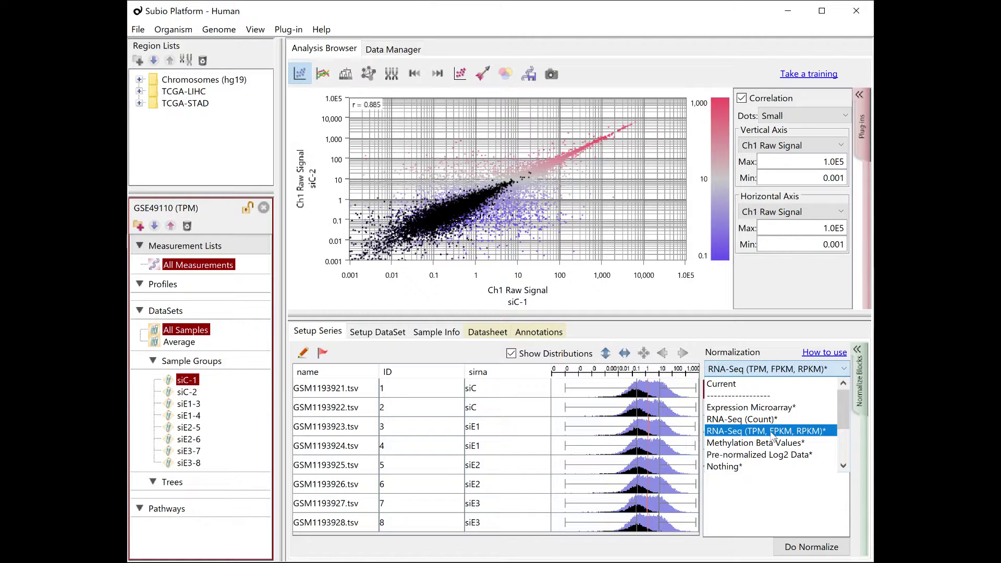
pyautogui.click(783, 374)
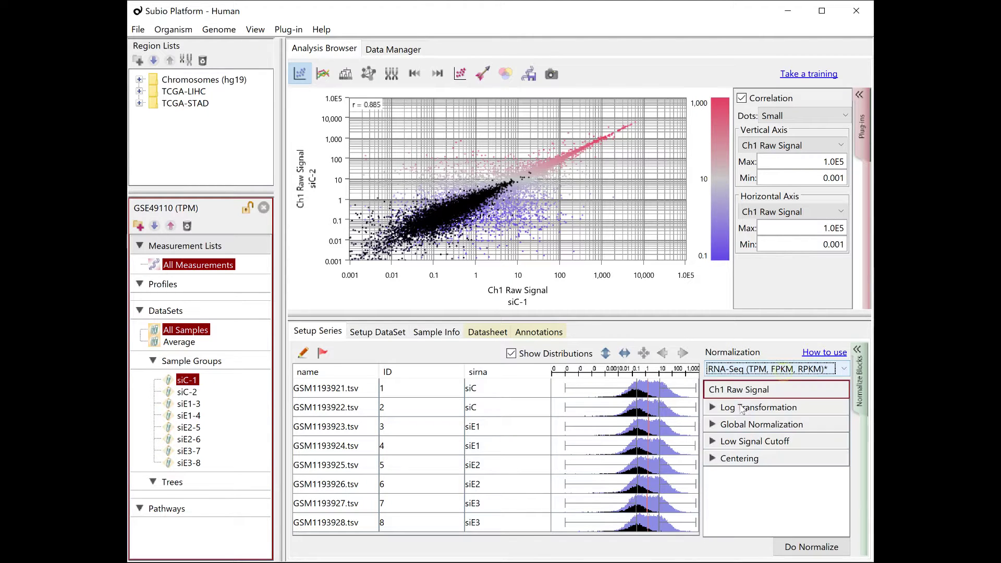
pyautogui.click(743, 409)
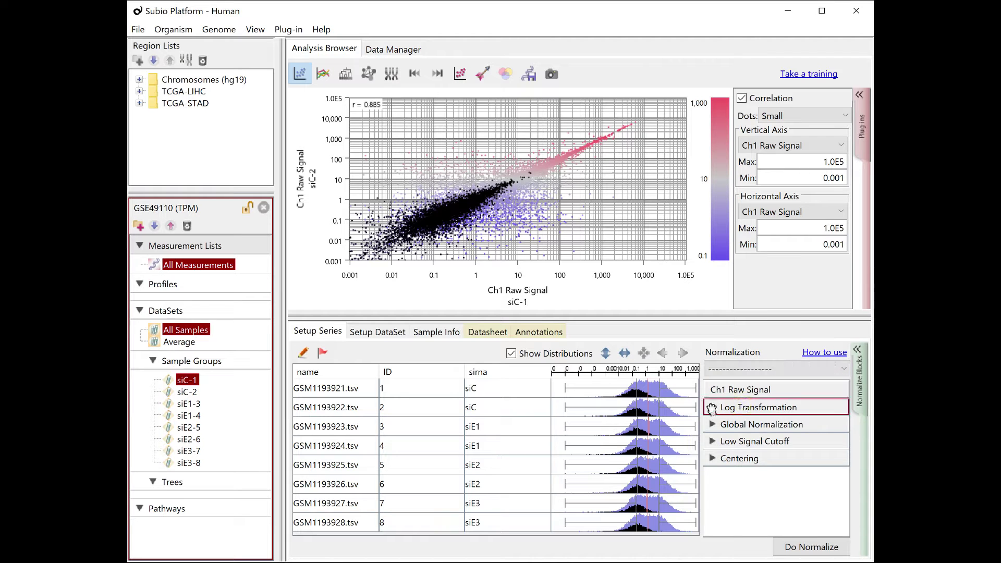
pyautogui.click(712, 407)
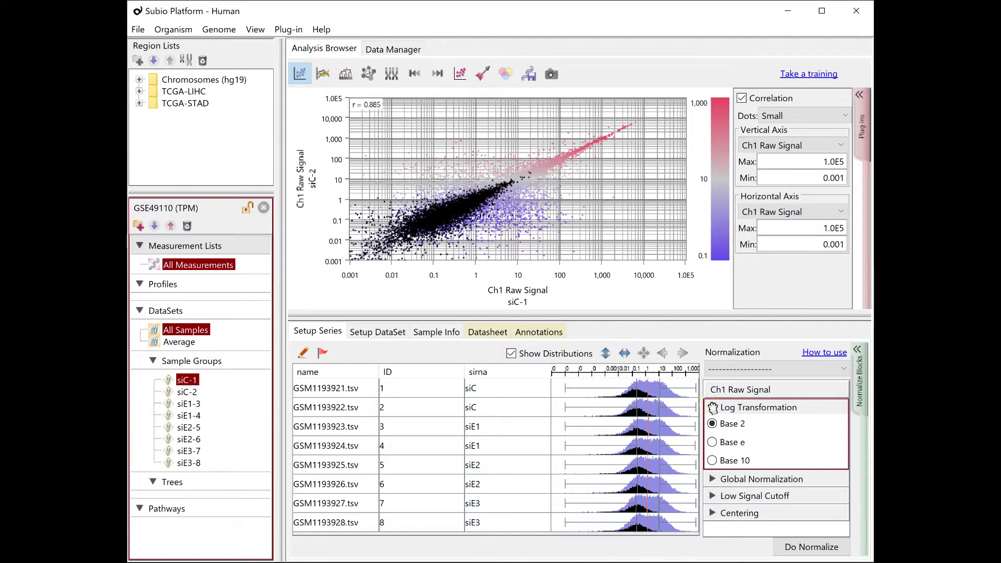
pyautogui.click(712, 407)
pyautogui.click(720, 425)
pyautogui.click(713, 425)
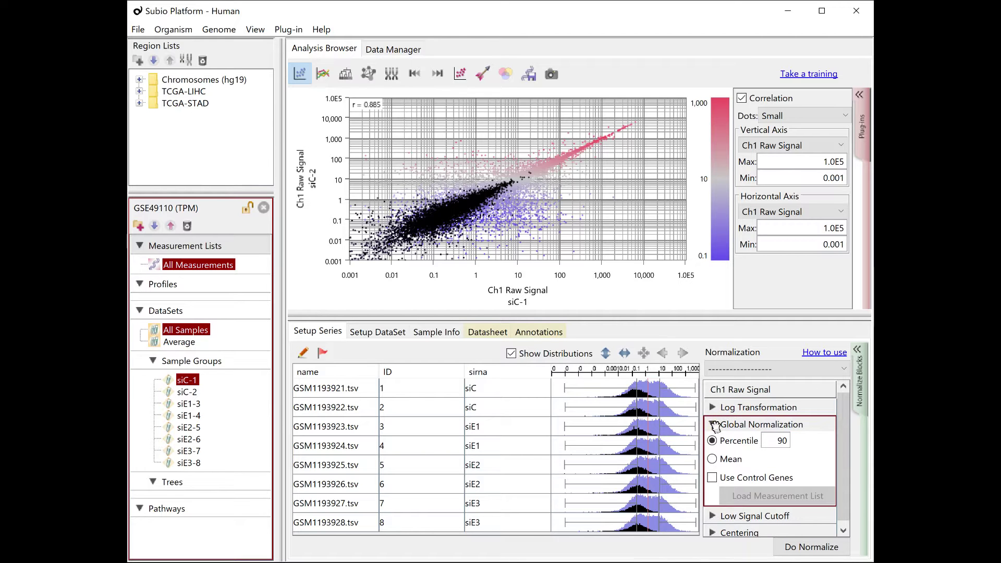
pyautogui.click(714, 424)
# - Set the Low Signal Cutoff to 0.1, replacing low values
pyautogui.click(740, 441)
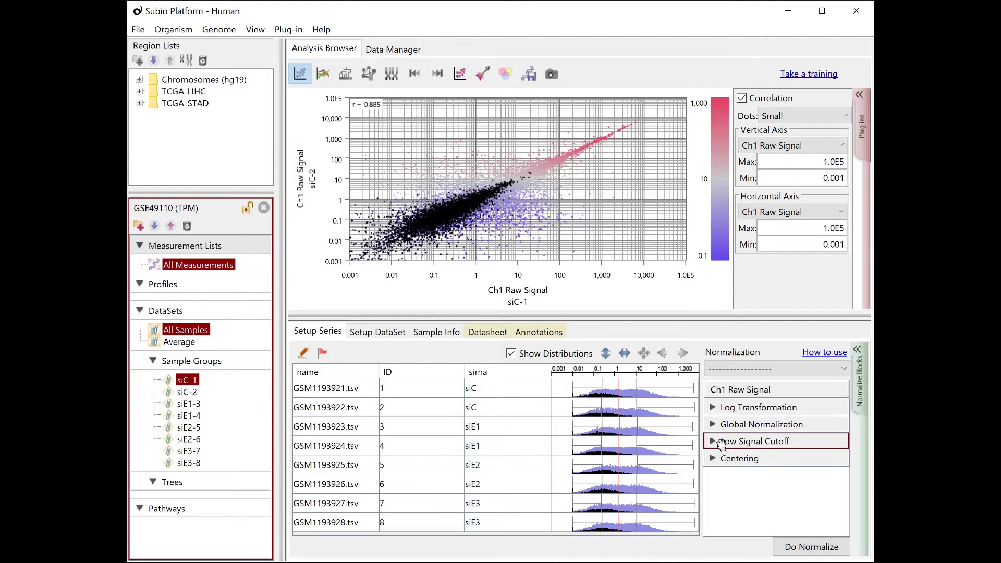
pyautogui.click(713, 441)
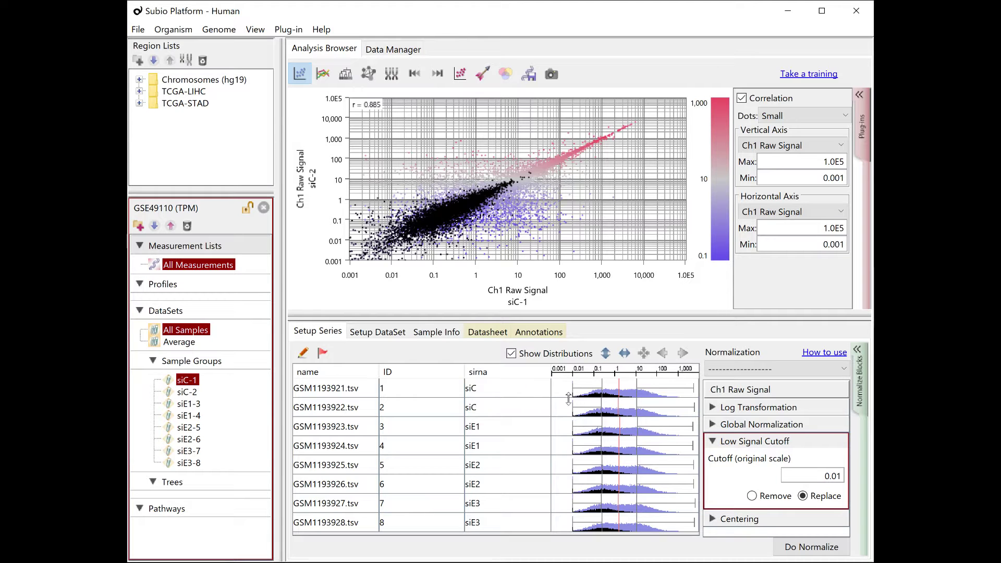
pyautogui.click(605, 353)
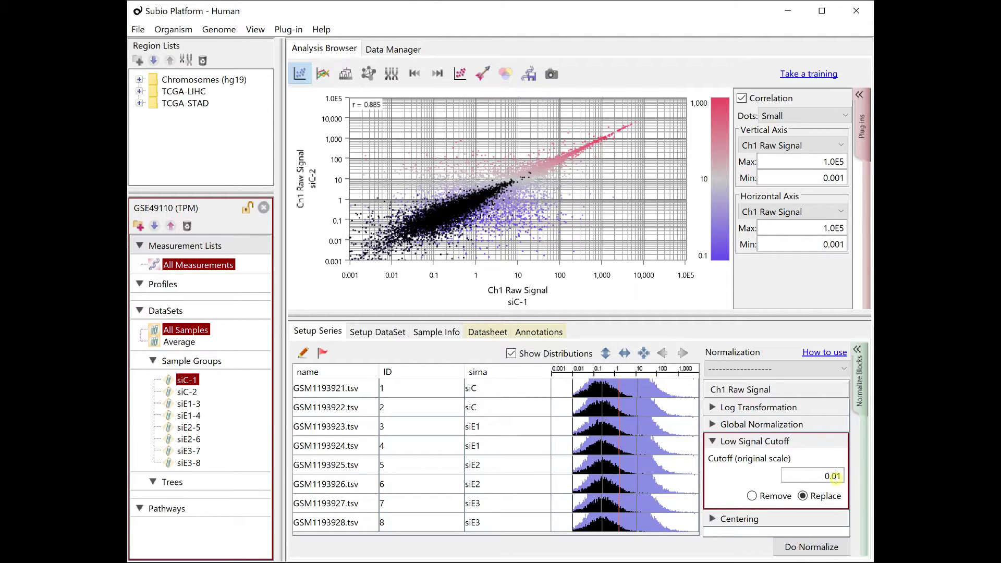
pyautogui.press('Return')
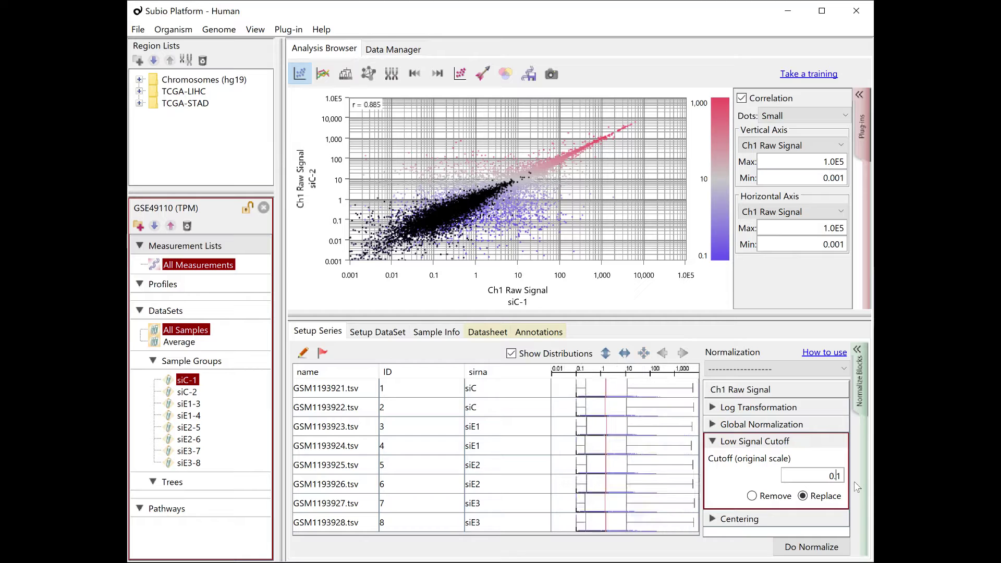
pyautogui.click(605, 353)
pyautogui.click(605, 353)
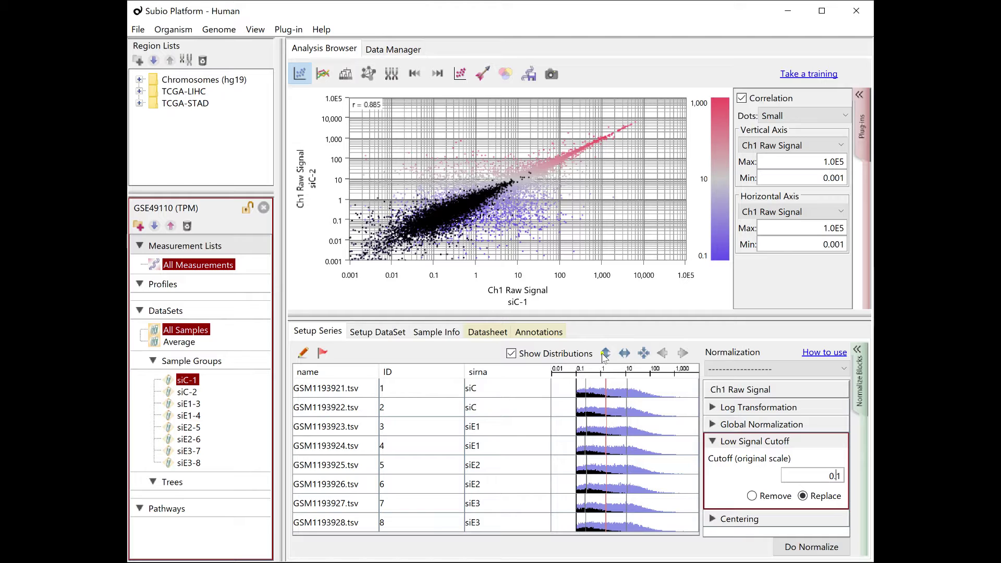
pyautogui.click(605, 353)
pyautogui.click(712, 442)
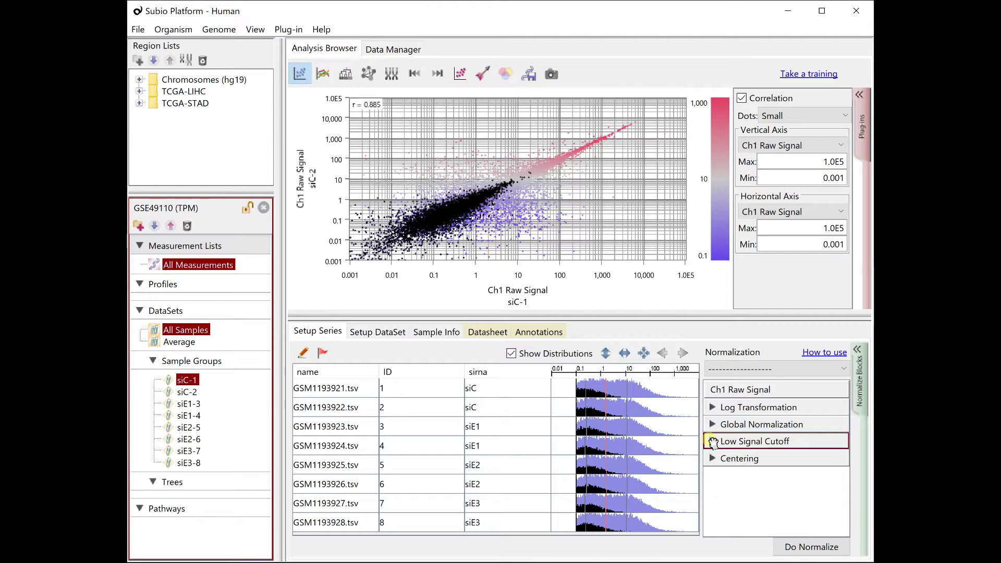
# - Set Centering to Mean and apply the normalization
pyautogui.click(721, 460)
pyautogui.click(713, 459)
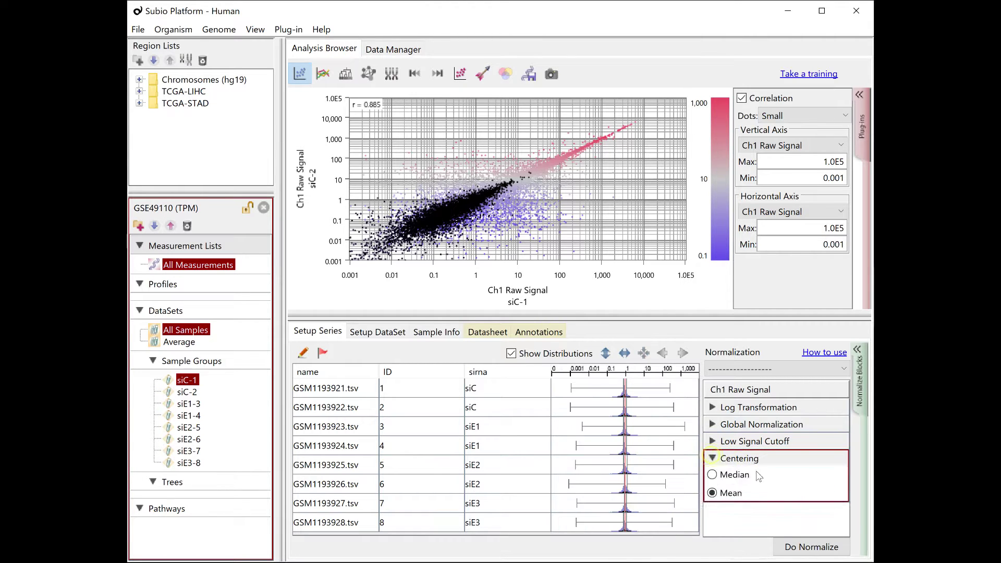
pyautogui.click(792, 544)
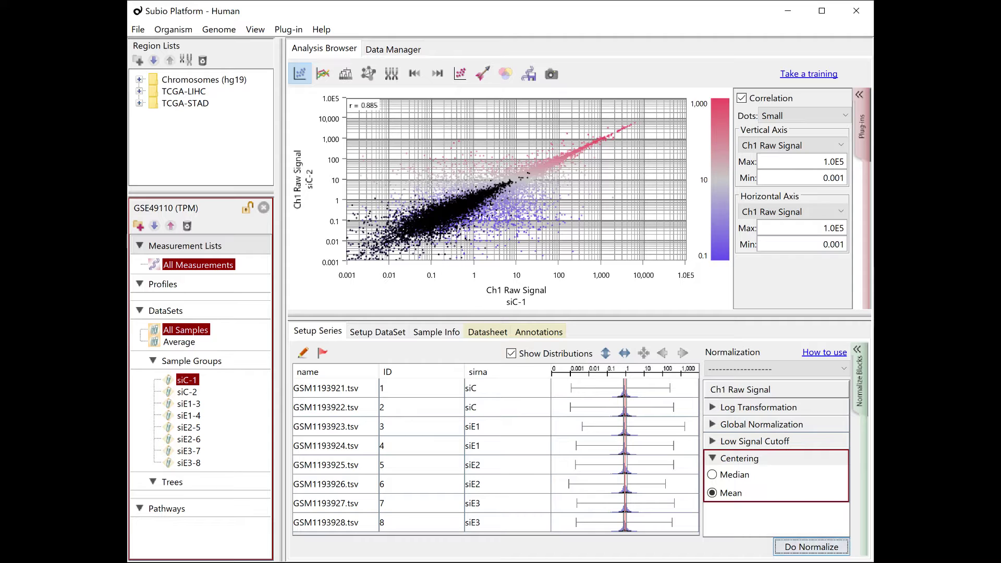
pyautogui.moveTo(438, 231)
# - Start a Filter with the condition Ch1 Raw Signal < 0.1
pyautogui.click(868, 131)
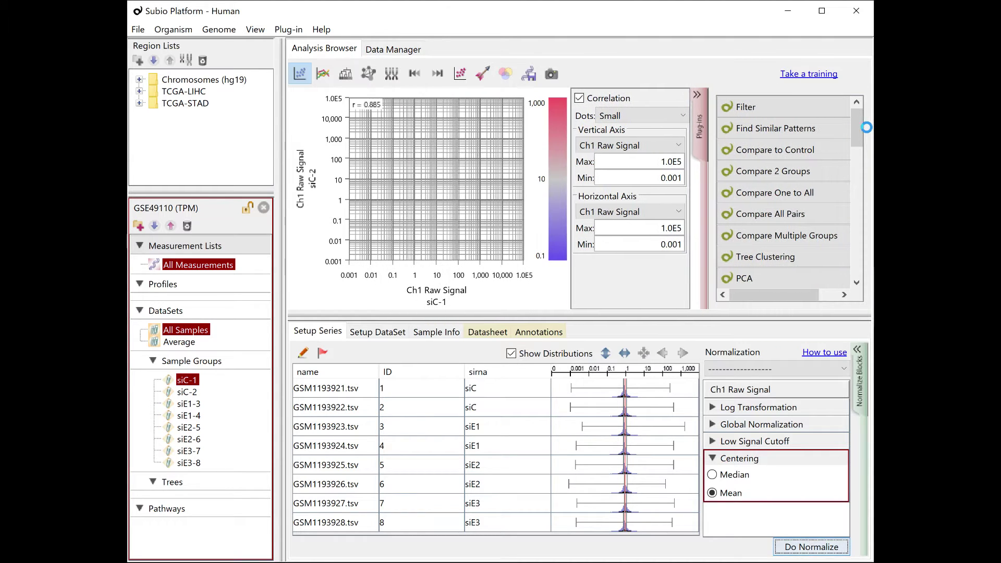
pyautogui.click(745, 107)
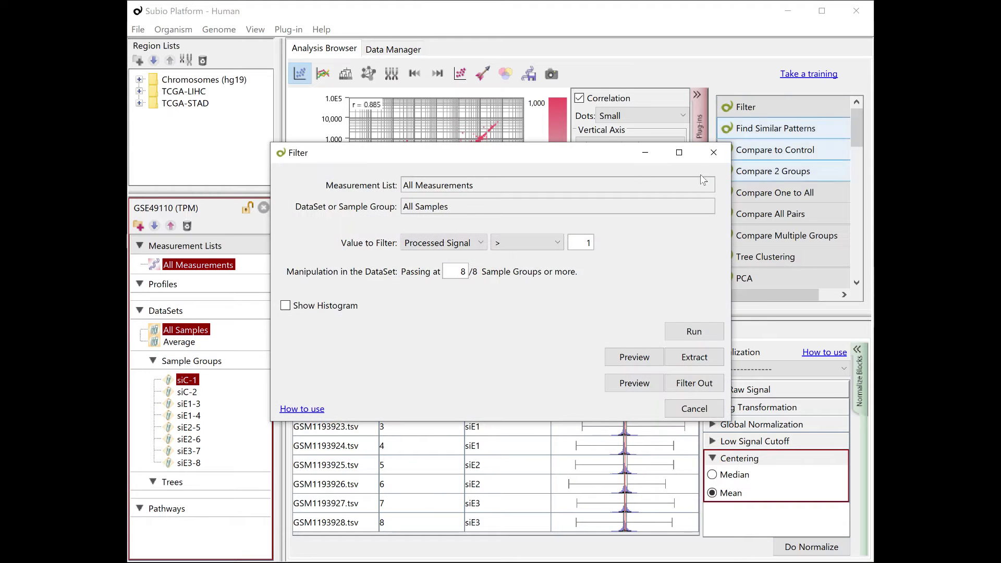
pyautogui.click(443, 243)
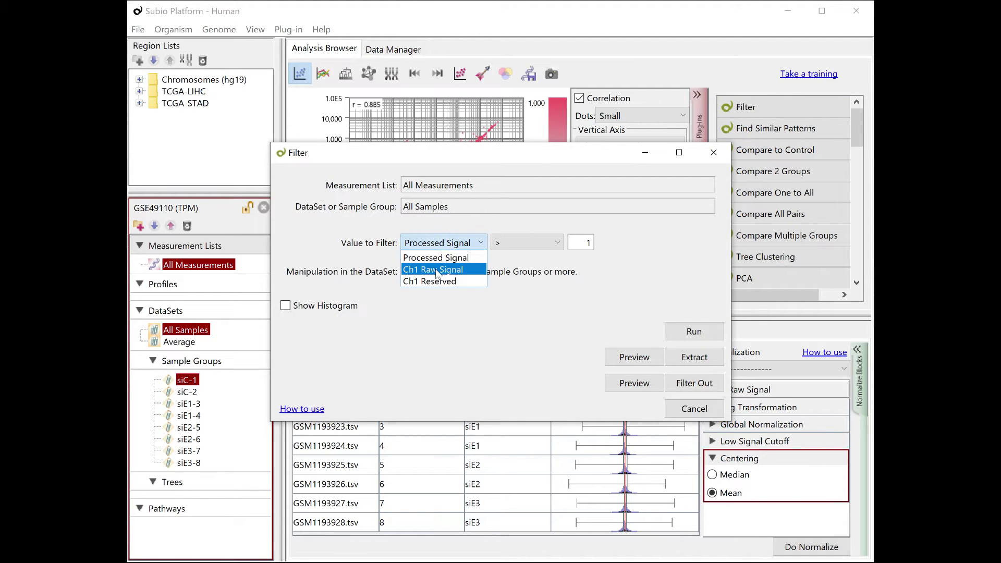
pyautogui.click(436, 269)
pyautogui.click(523, 243)
pyautogui.click(501, 263)
pyautogui.click(578, 243)
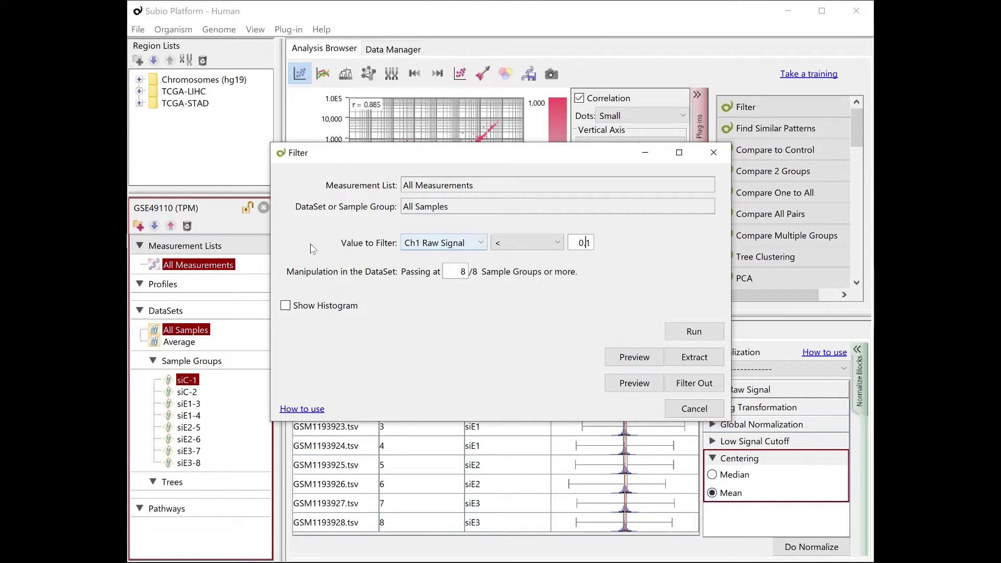
# - Apply the filter to the Average dataset's groups, passing by percentage of samples
pyautogui.click(172, 344)
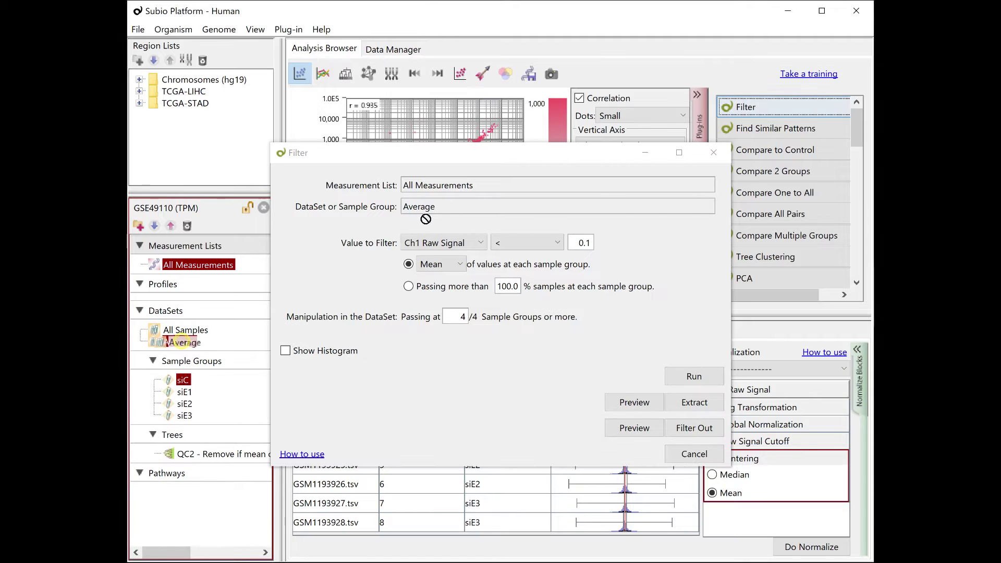
pyautogui.click(437, 286)
pyautogui.moveTo(507, 287); pyautogui.dragTo(479, 291)
# - Set the passing threshold to 50%, then run and preview the filter against the raw signal distributions
pyautogui.write('5')
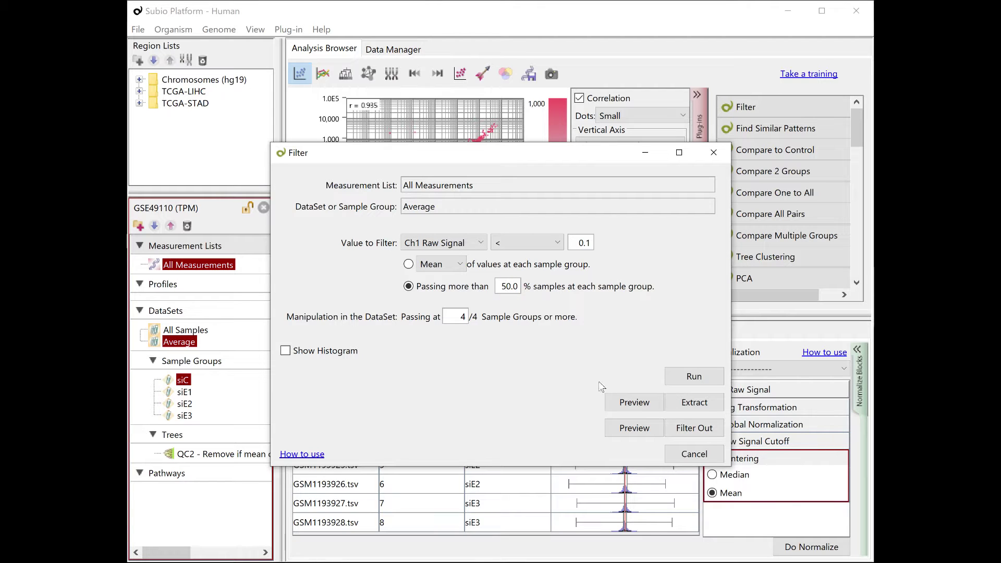
pyautogui.click(702, 377)
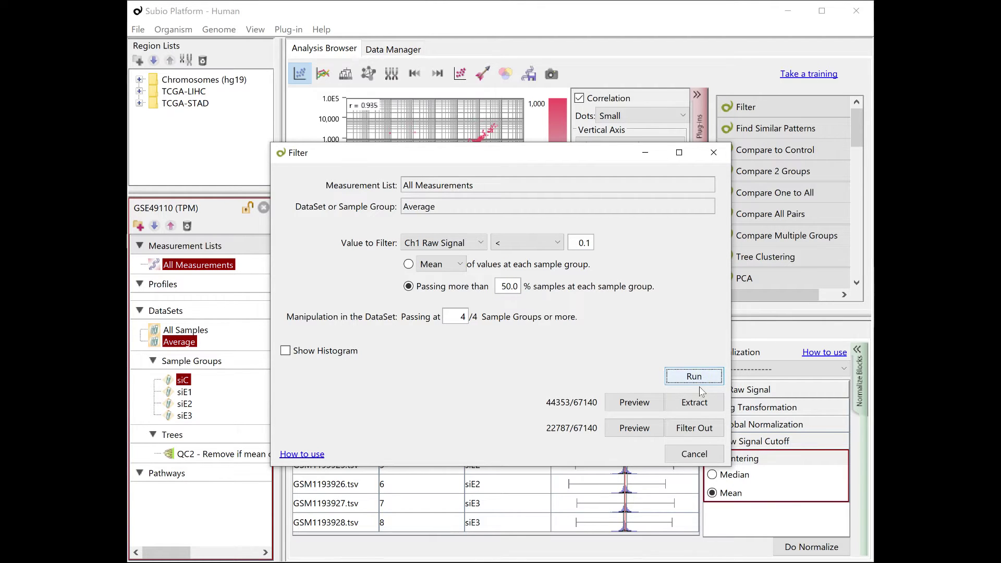
pyautogui.click(634, 402)
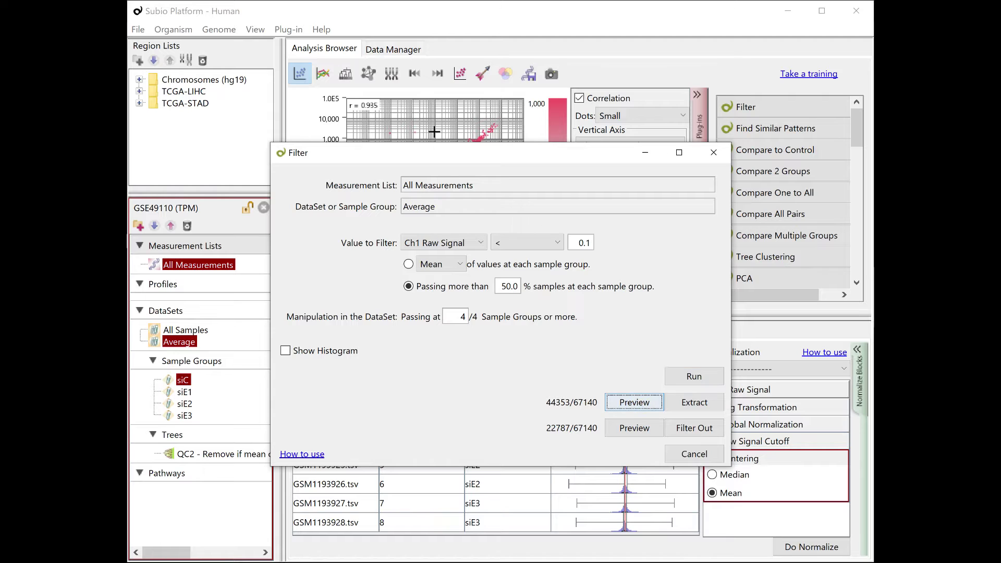
pyautogui.moveTo(440, 163); pyautogui.dragTo(98, 279)
pyautogui.click(805, 396)
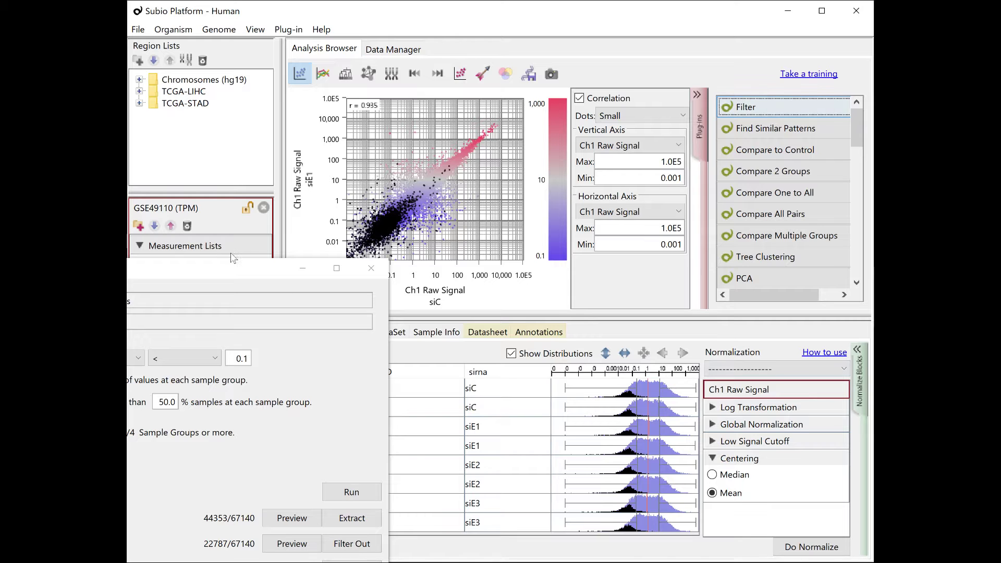
pyautogui.click(227, 275)
pyautogui.moveTo(228, 275); pyautogui.dragTo(376, 193)
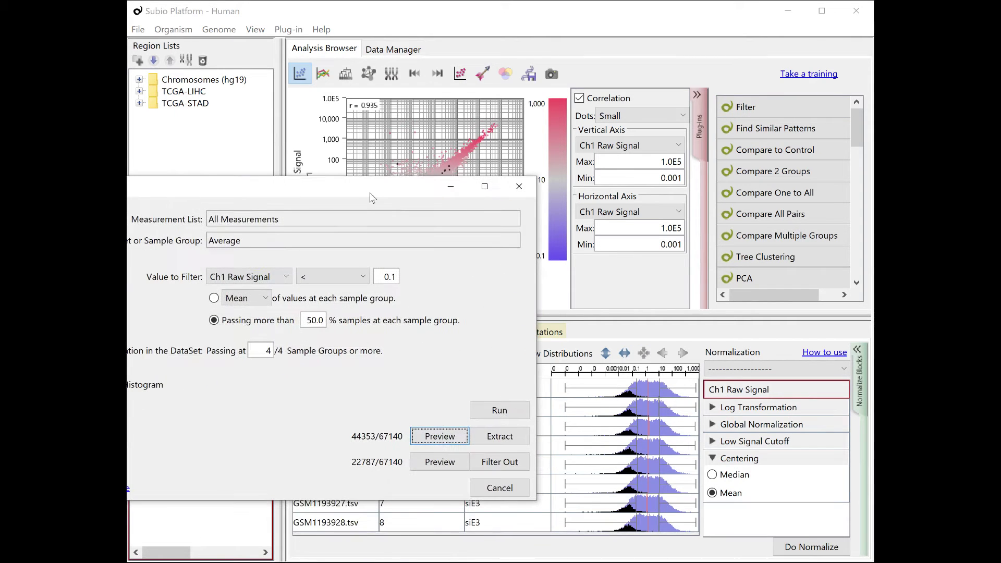
pyautogui.click(443, 436)
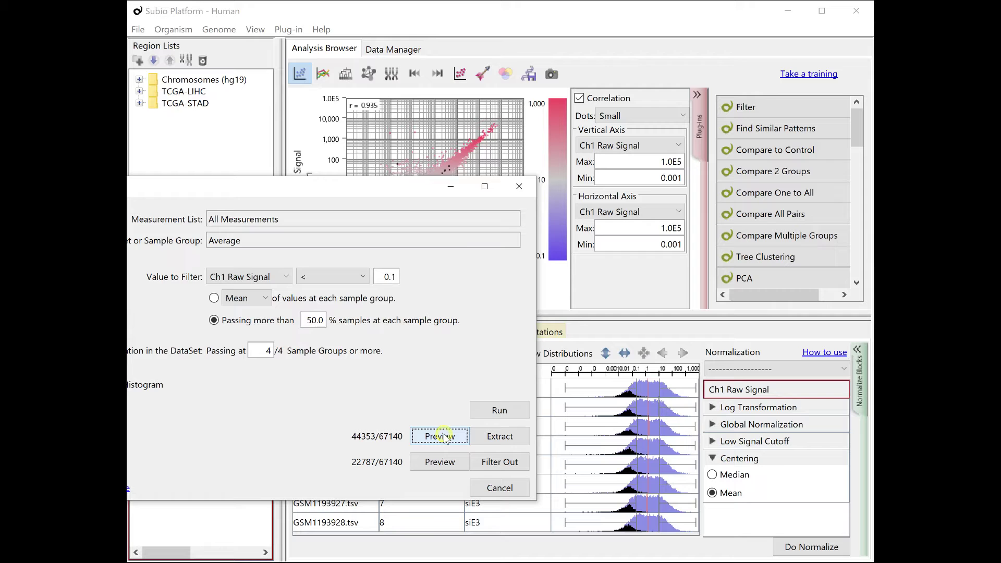
# - Filter out the low-signal genes and save the rest as the 'QC1' list
pyautogui.click(495, 465)
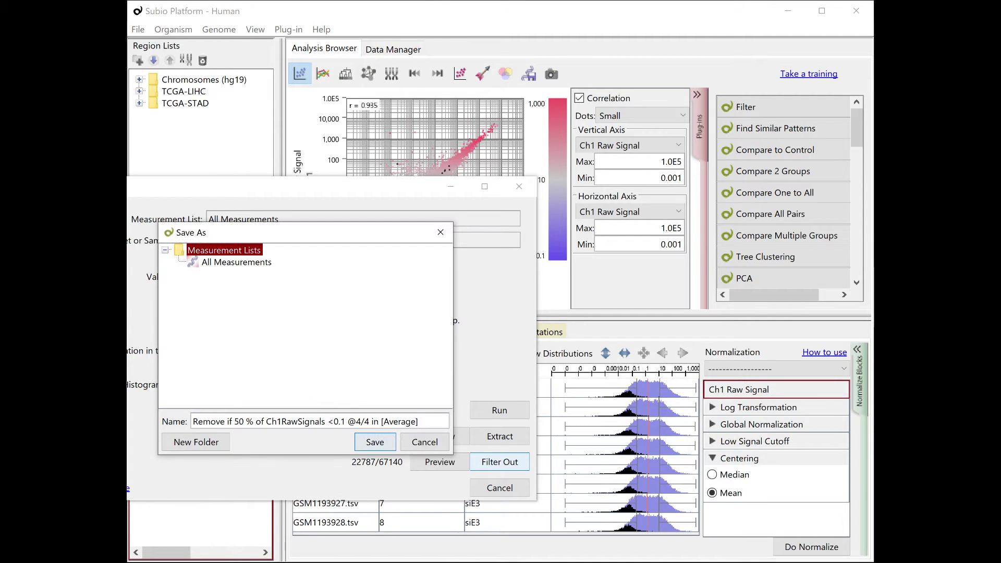
pyautogui.write('QC1 -')
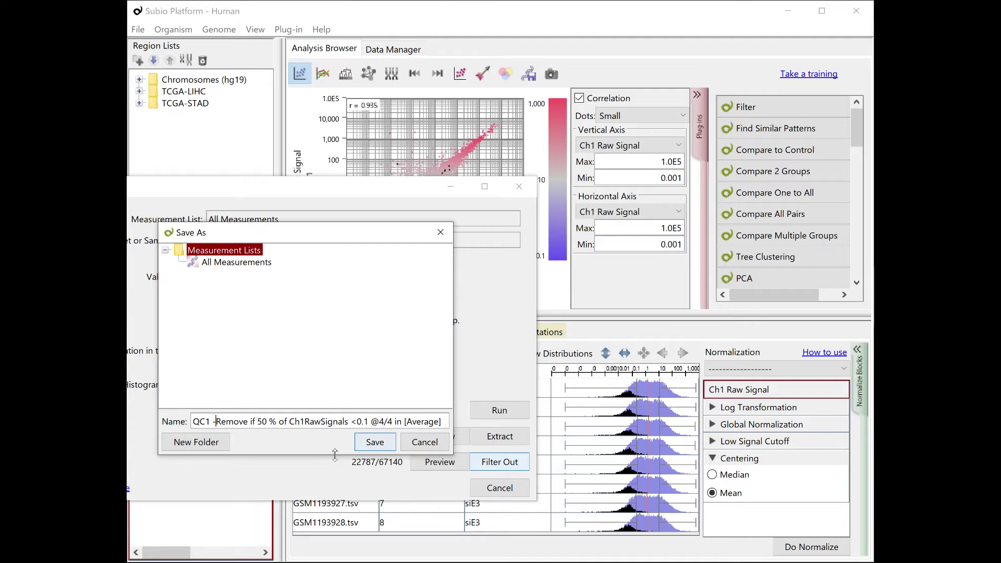
pyautogui.press('Return')
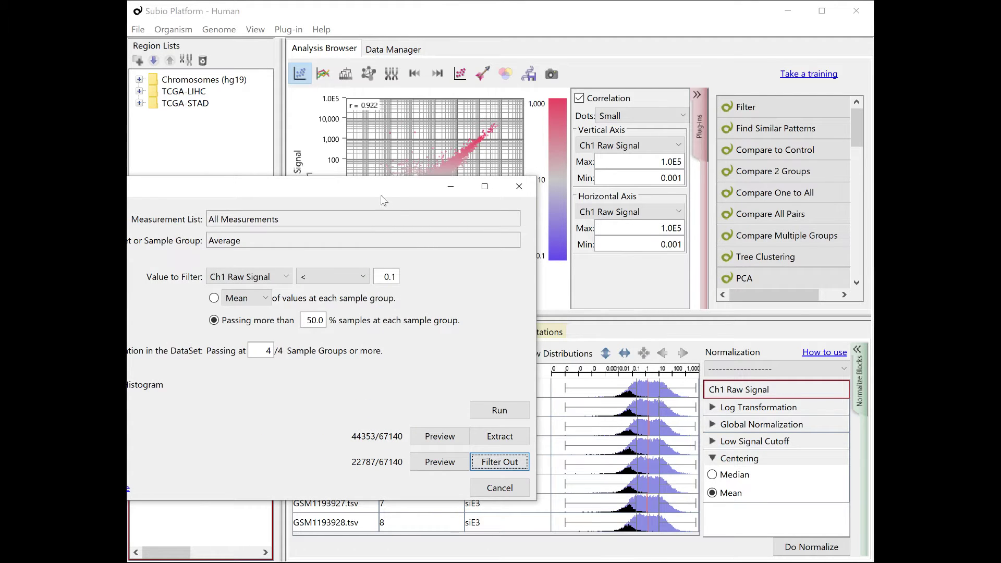
# - Change the filter to Ch1 Reserved < 30, then run and preview it
pyautogui.moveTo(388, 188); pyautogui.dragTo(480, 224)
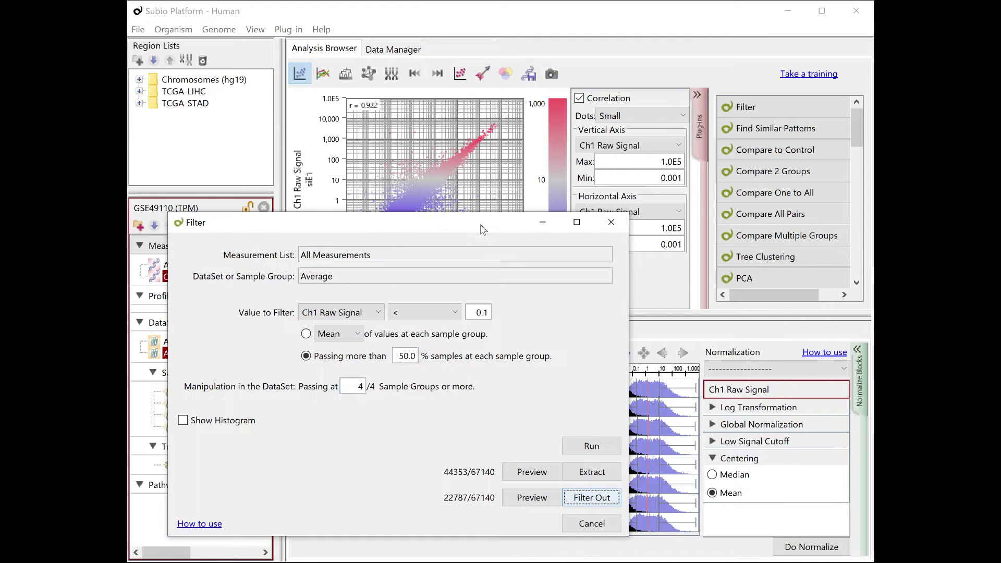
pyautogui.click(359, 312)
pyautogui.click(351, 352)
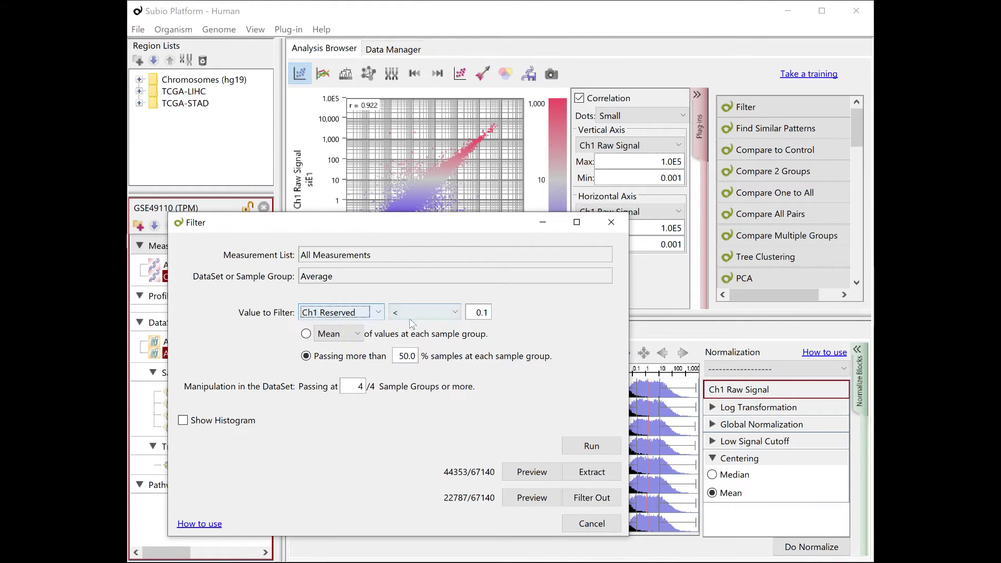
pyautogui.click(421, 312)
pyautogui.click(477, 312)
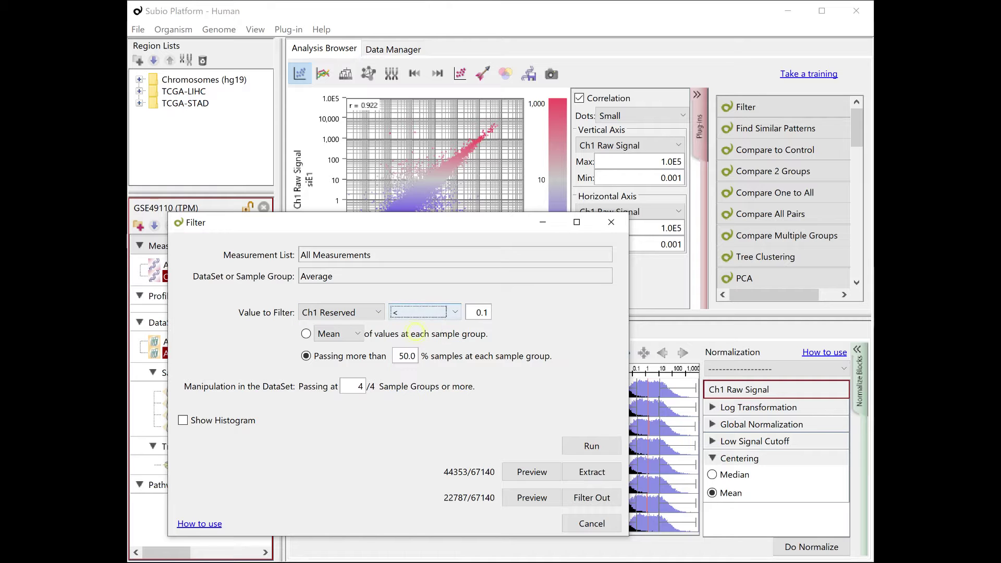
pyautogui.doubleClick(477, 312)
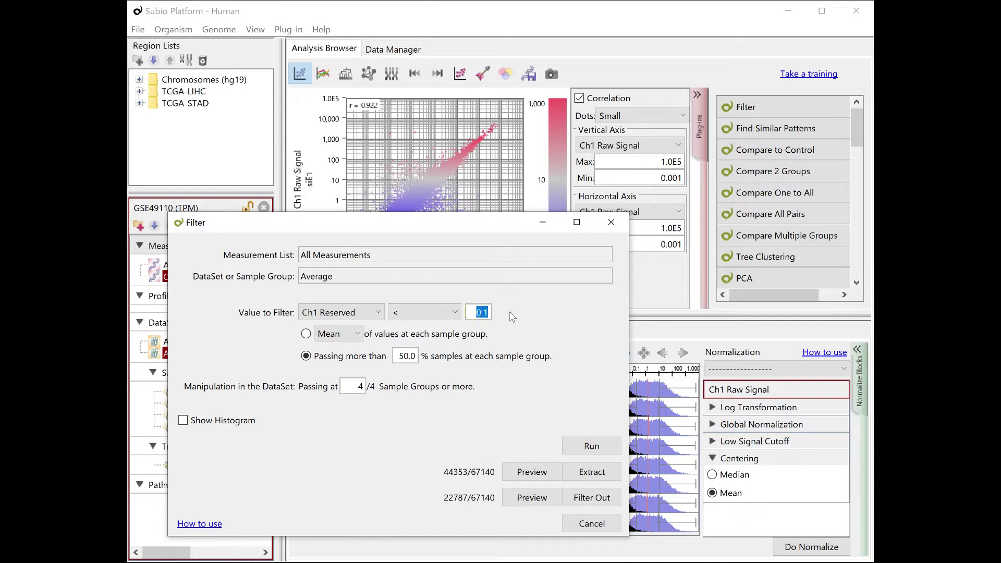
pyautogui.write('30')
pyautogui.click(587, 446)
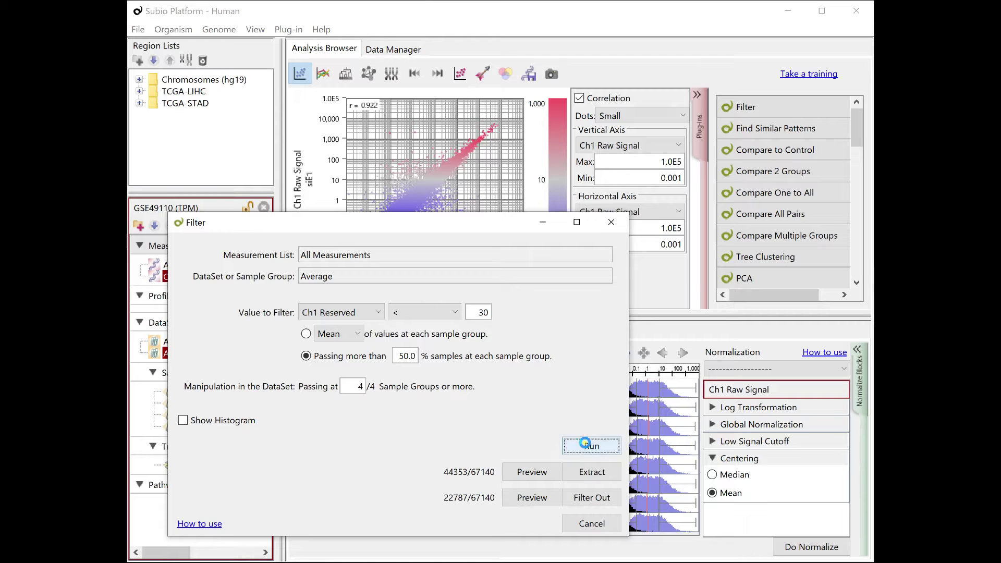
pyautogui.click(529, 471)
# - Set both scatter plot axes to Ch1 Reserved
pyautogui.moveTo(489, 220); pyautogui.dragTo(461, 294)
pyautogui.click(641, 149)
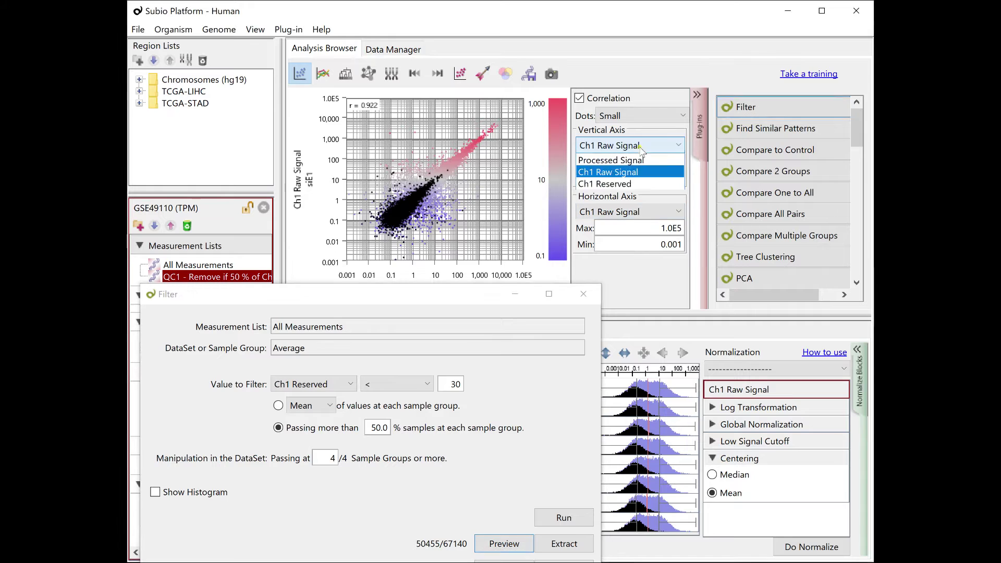
pyautogui.click(602, 183)
pyautogui.click(616, 212)
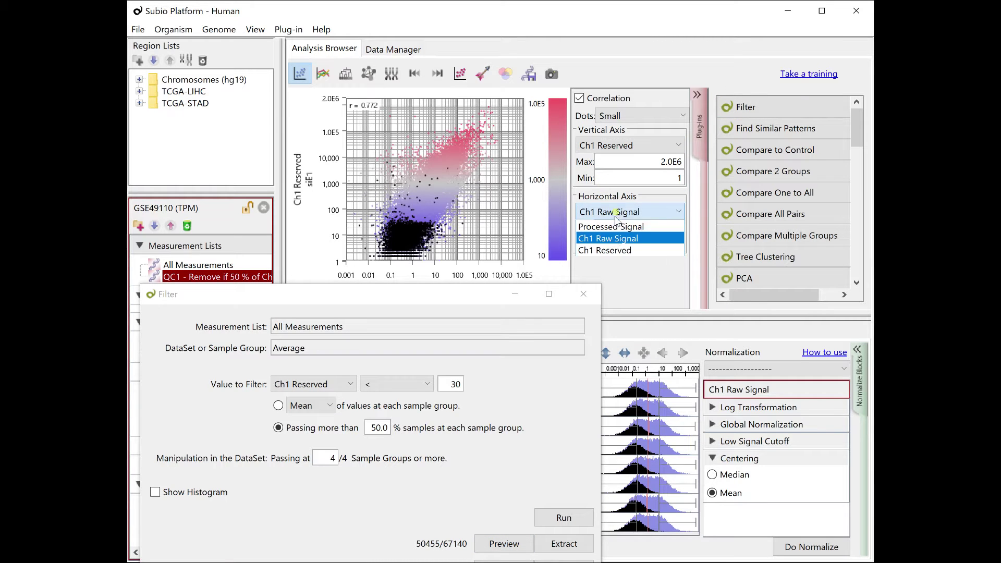
pyautogui.click(615, 248)
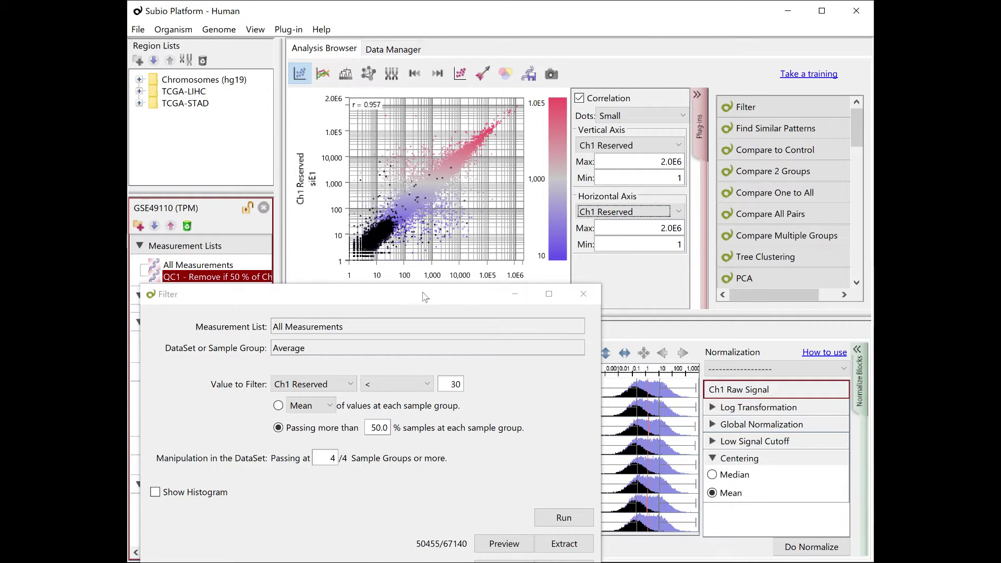
# - Close the filter without saving and show the QC1 list's gene annotations
pyautogui.moveTo(438, 297); pyautogui.dragTo(735, 99)
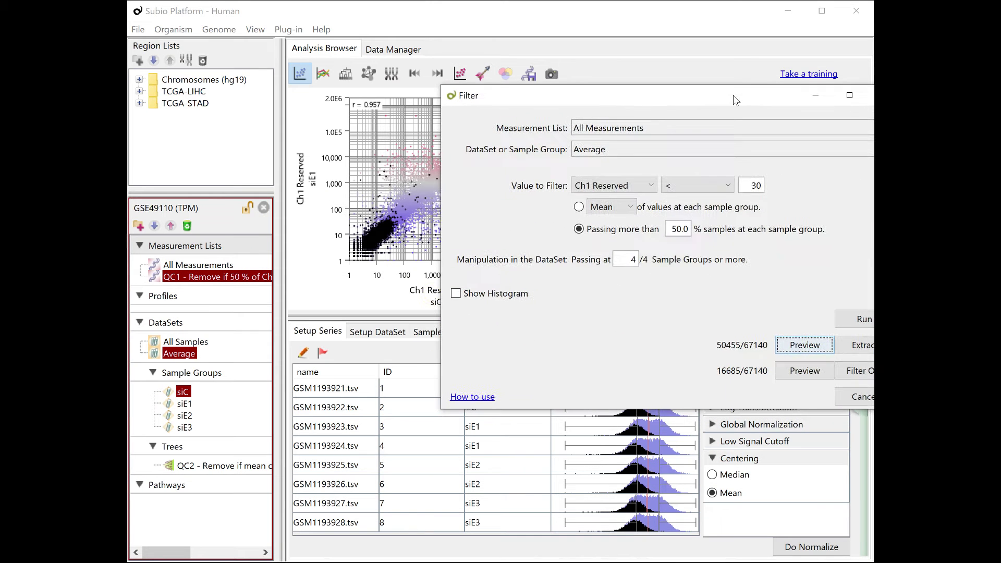
pyautogui.click(859, 371)
pyautogui.click(206, 277)
pyautogui.click(524, 331)
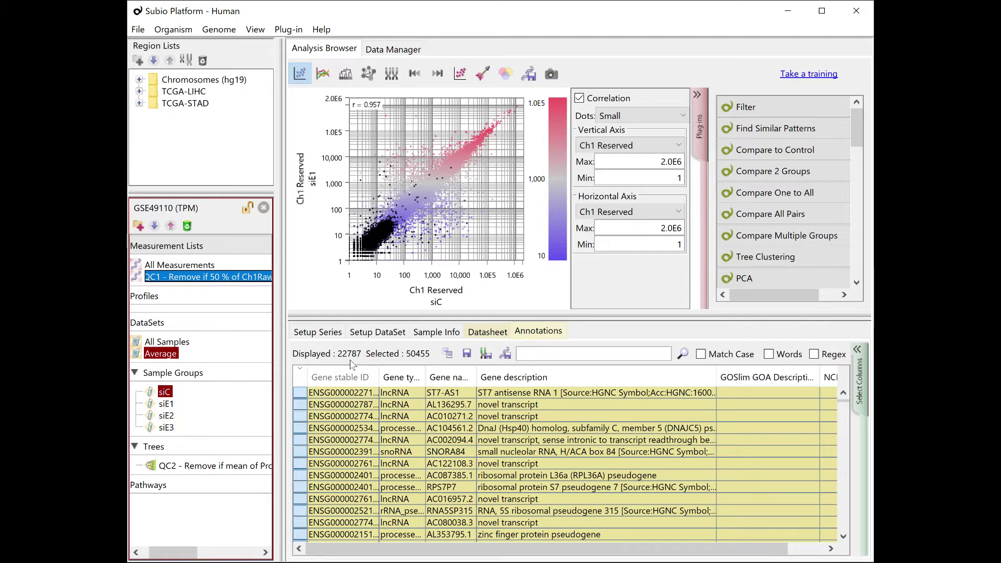
# - Make QC1 the active list in a profile plot and open Filter
pyautogui.click(137, 277)
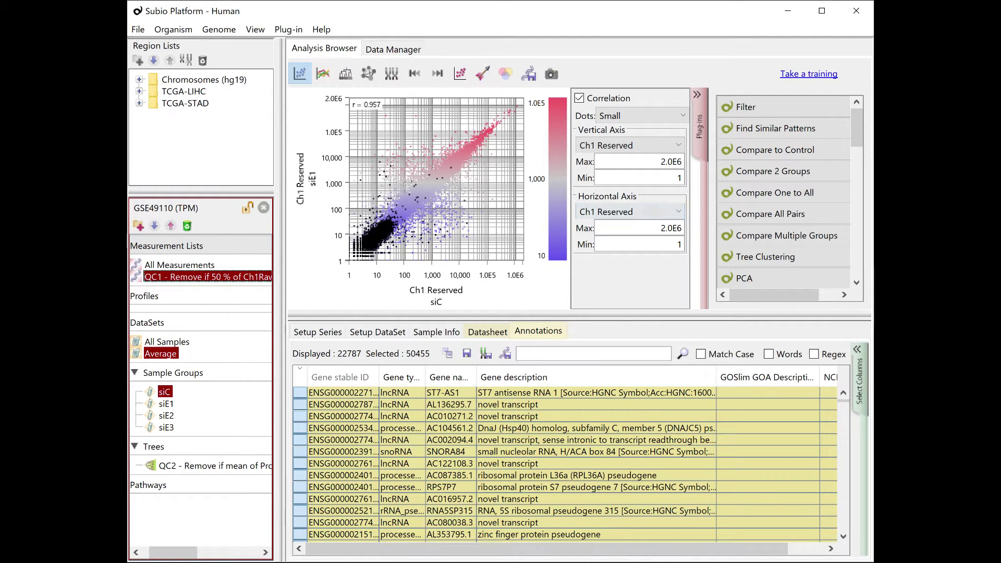
pyautogui.click(323, 74)
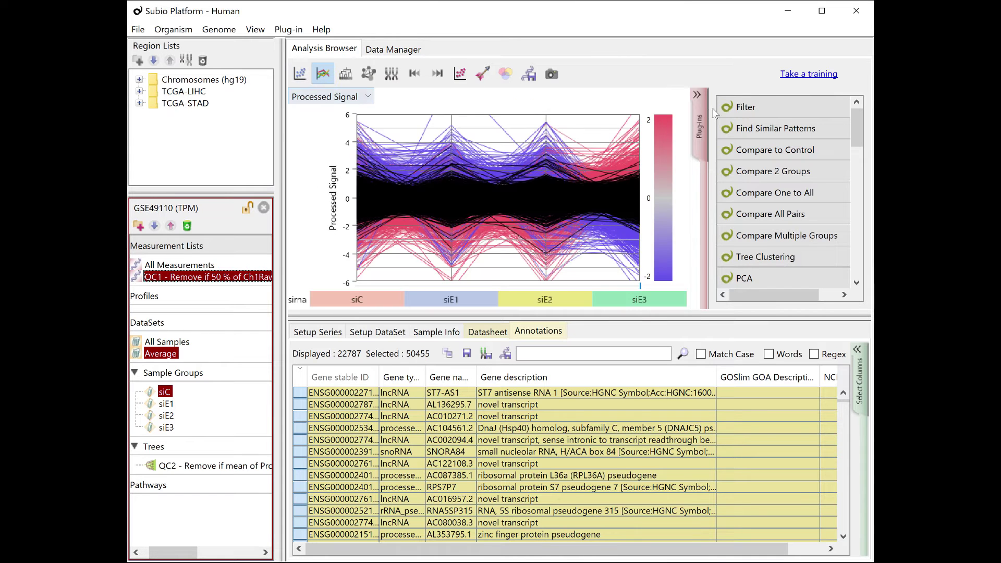
pyautogui.click(755, 108)
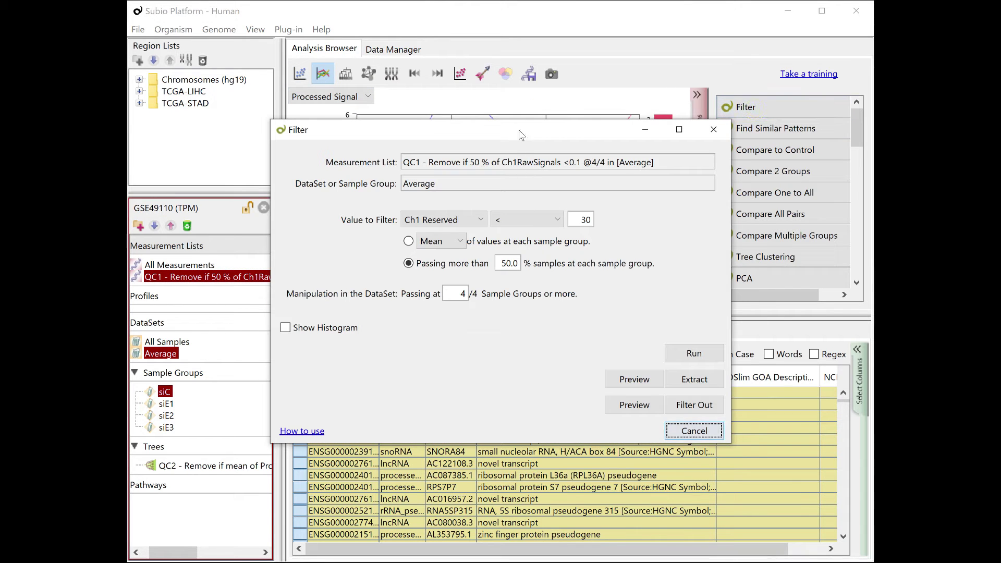
# - Filter on mean Processed Signal In Range -1 to 1, then run and preview it
pyautogui.click(542, 215)
pyautogui.click(516, 227)
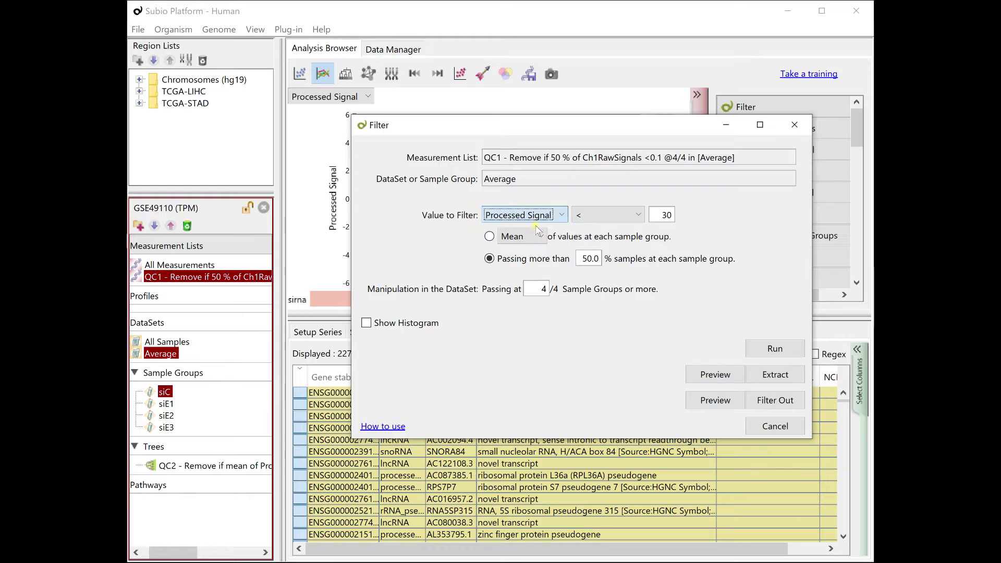
pyautogui.click(591, 212)
pyautogui.click(591, 276)
pyautogui.doubleClick(655, 215)
pyautogui.write('-1')
pyautogui.press('Tab')
pyautogui.write('1')
pyautogui.click(489, 236)
pyautogui.click(775, 348)
pyautogui.click(715, 374)
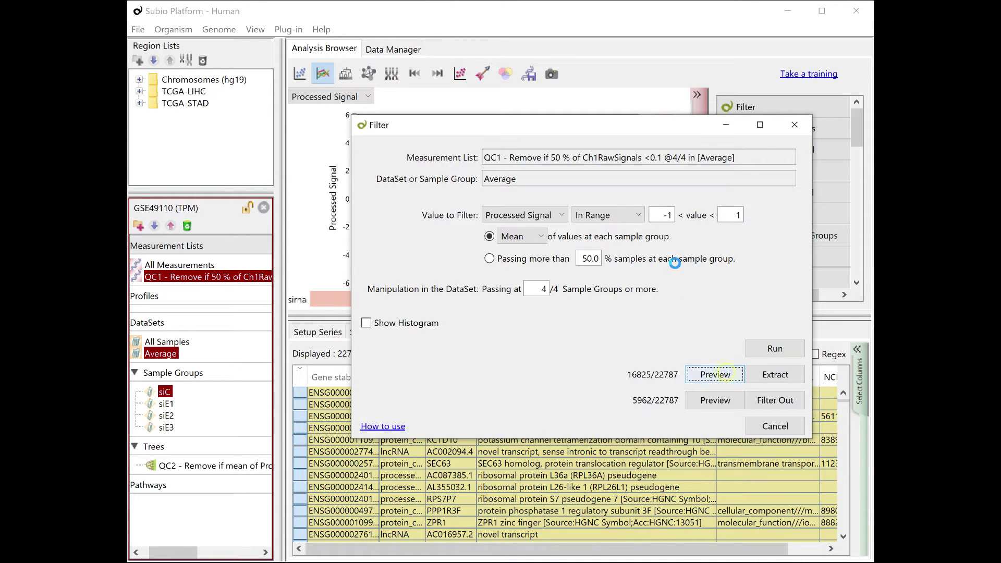
pyautogui.moveTo(629, 130); pyautogui.dragTo(659, 227)
# - Show Processed Signal on the scatter plot's vertical axis
pyautogui.click(300, 74)
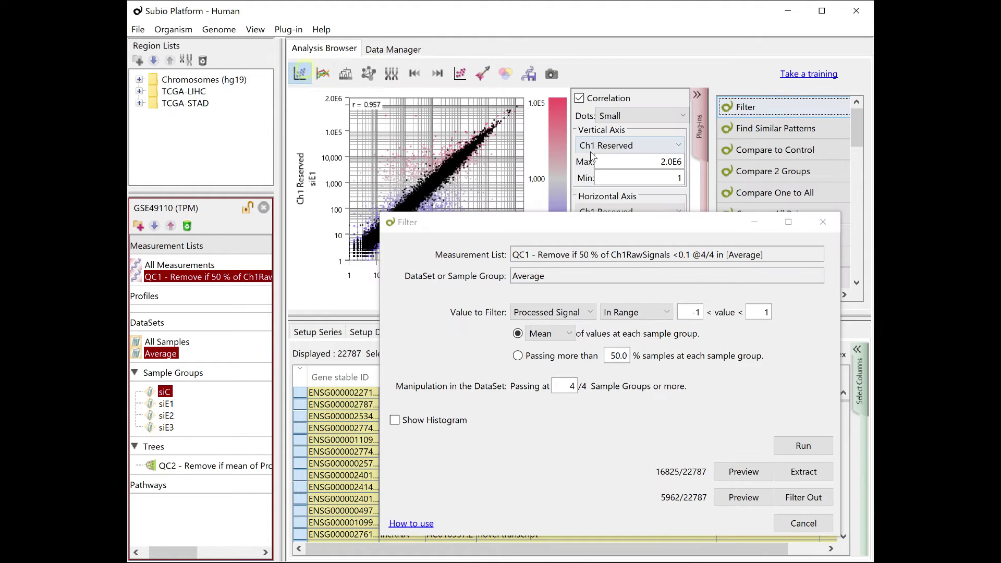
pyautogui.click(625, 146)
pyautogui.click(609, 161)
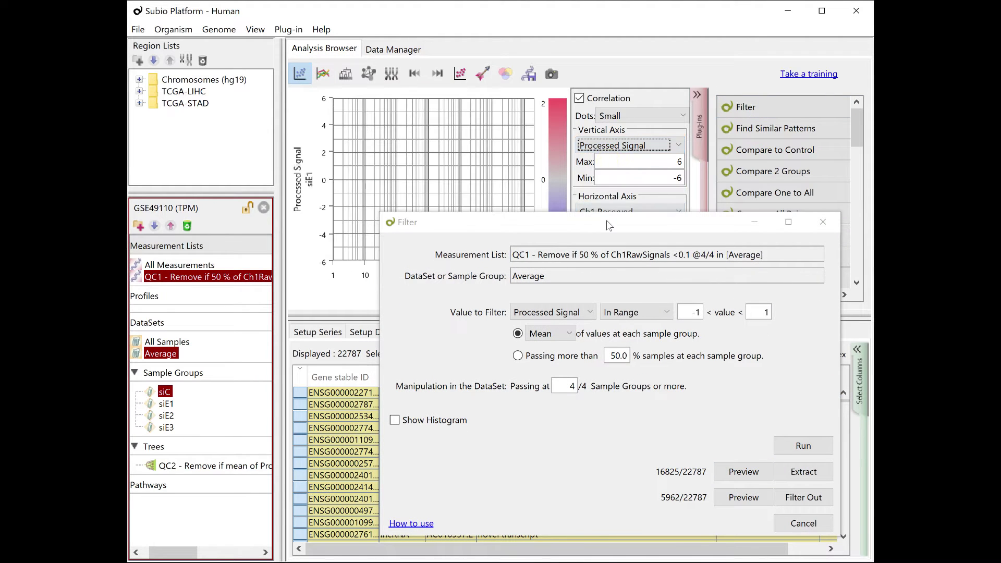
pyautogui.moveTo(609, 225)
pyautogui.mouseDown()
pyautogui.moveTo(605, 327)
pyautogui.moveTo(606, 240)
pyautogui.mouseUp()
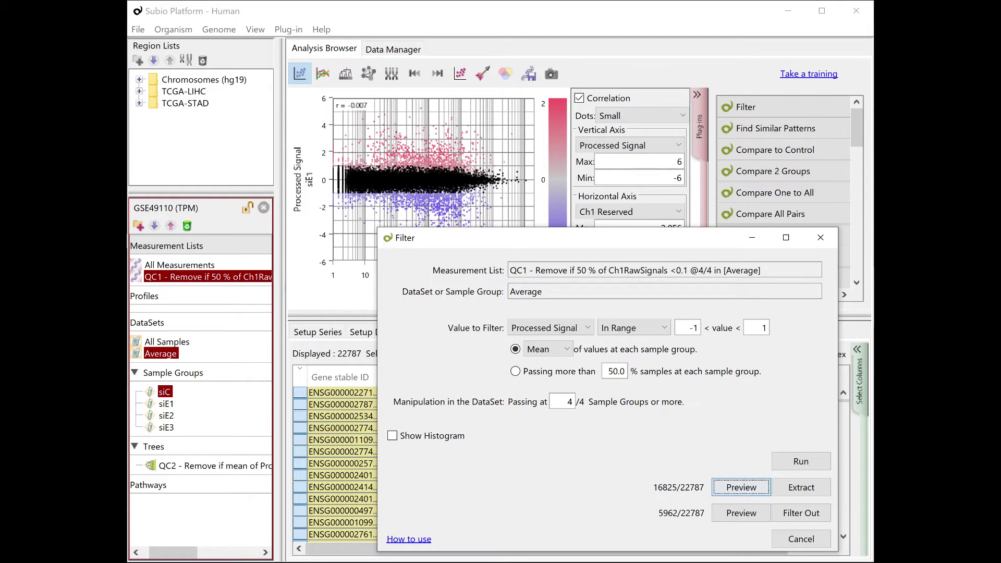
# - Narrow the range to -0.5 to 0.5 and preview the 10724 passing genes
pyautogui.doubleClick(694, 328)
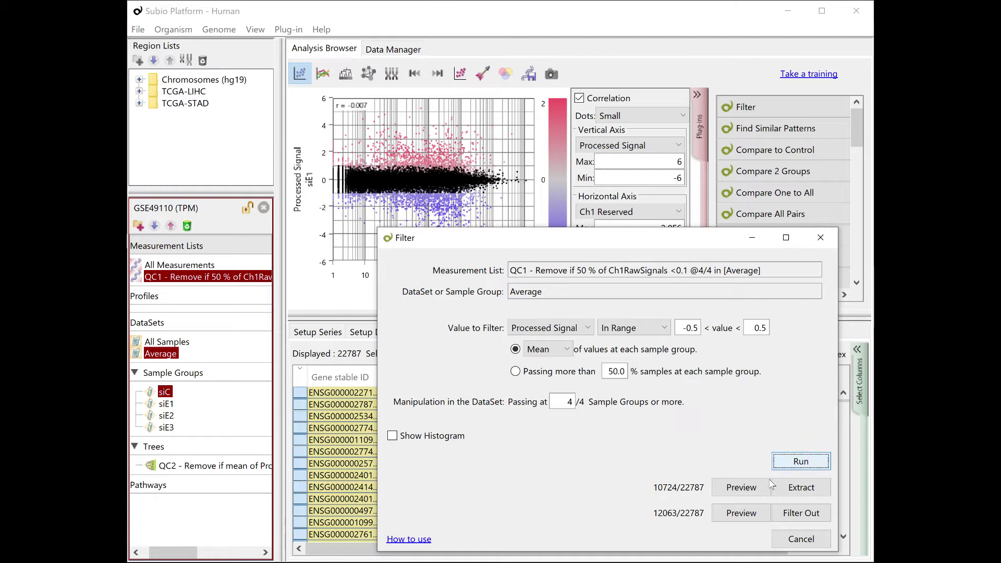
pyautogui.click(741, 489)
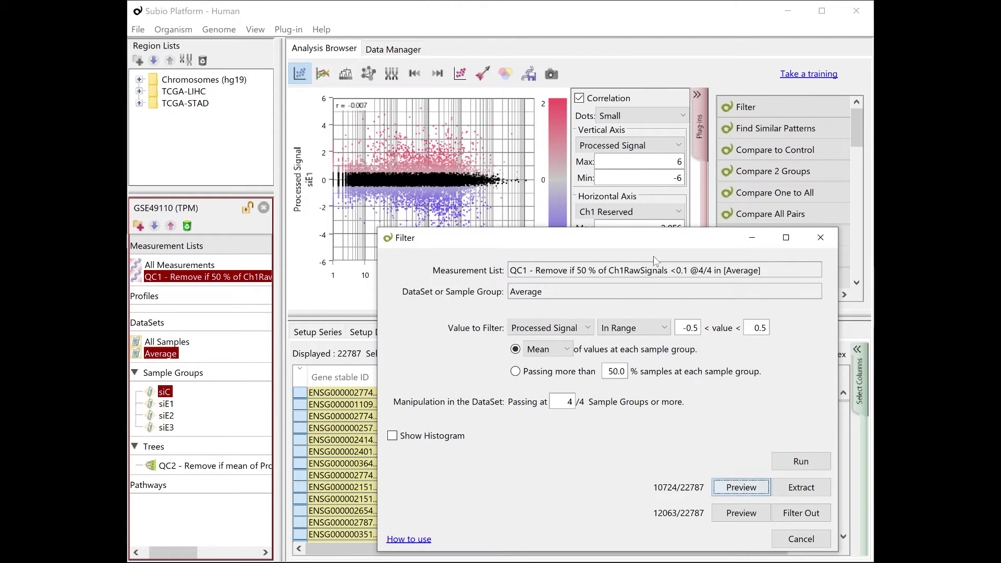
pyautogui.moveTo(654, 242); pyautogui.dragTo(691, 206)
# - Filter out the -0.5 to 0.5 genes, save the rest as 'QC2', and show their 12063 profiles
pyautogui.click(832, 478)
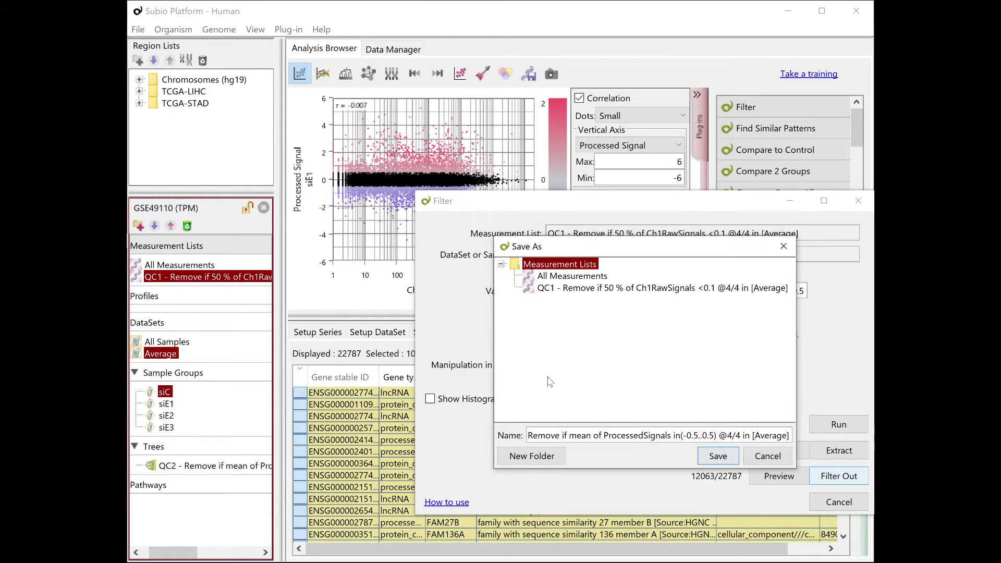
pyautogui.click(528, 439)
pyautogui.write('QC2 -')
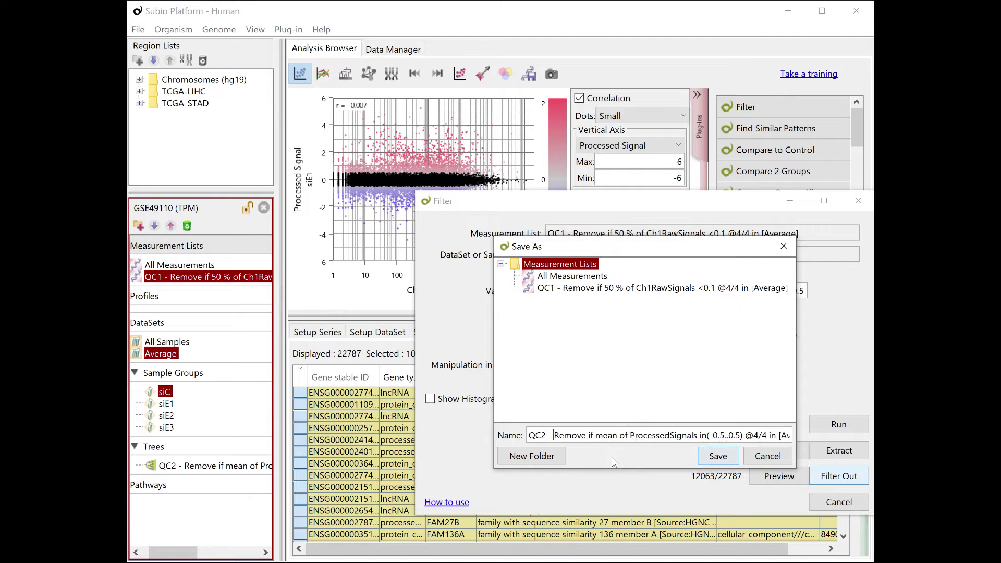
pyautogui.press('Return')
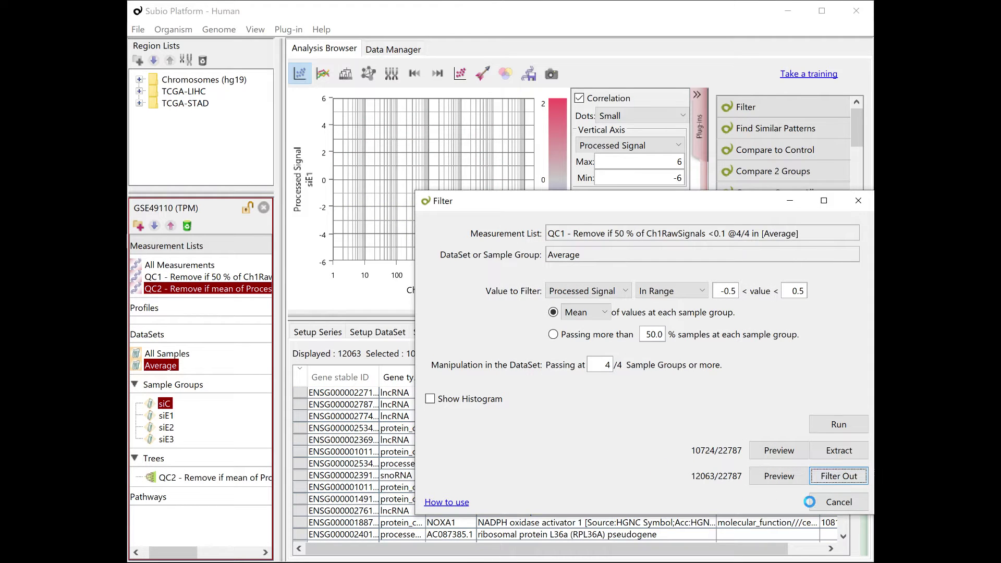
pyautogui.click(820, 502)
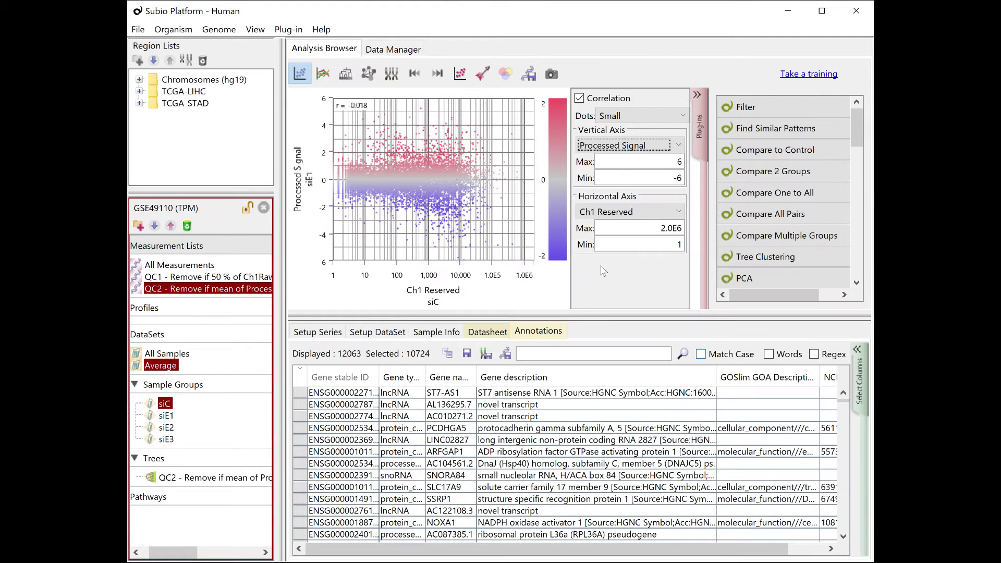
pyautogui.click(323, 77)
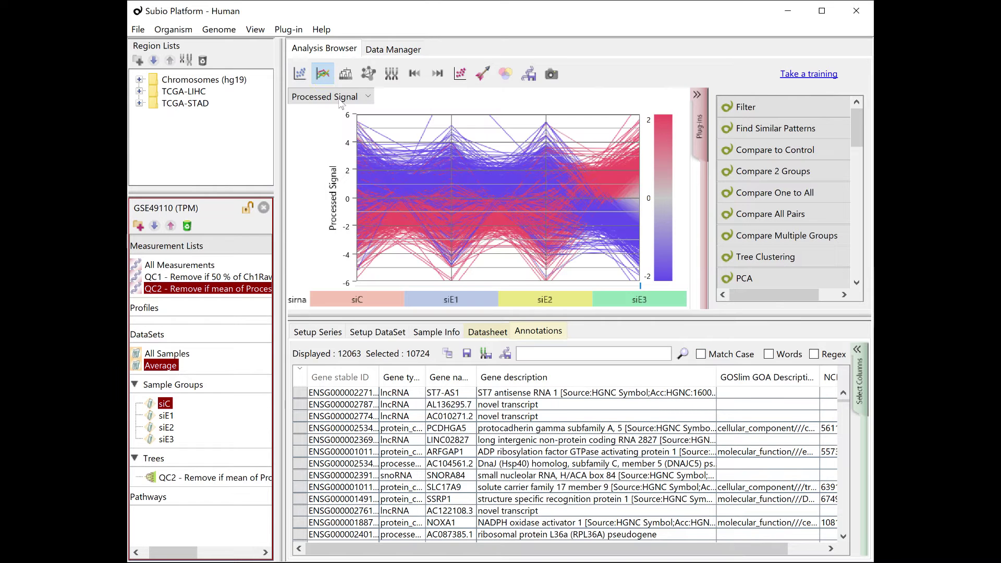
# - Compare siE1 against siC in Compare 2 Groups and add a statistical test
pyautogui.click(774, 180)
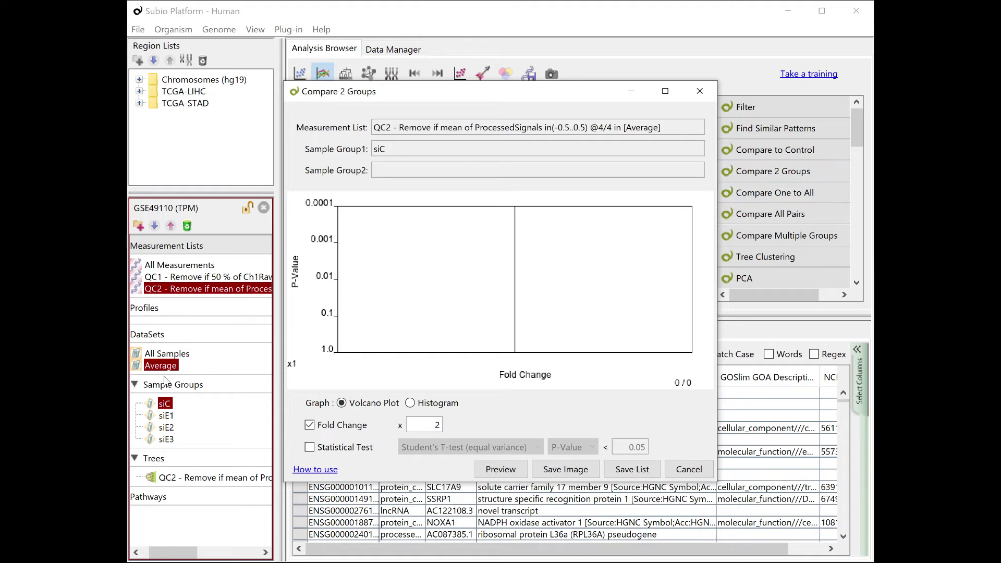
pyautogui.moveTo(162, 407); pyautogui.dragTo(392, 171)
pyautogui.moveTo(167, 415); pyautogui.dragTo(401, 153)
pyautogui.click(320, 449)
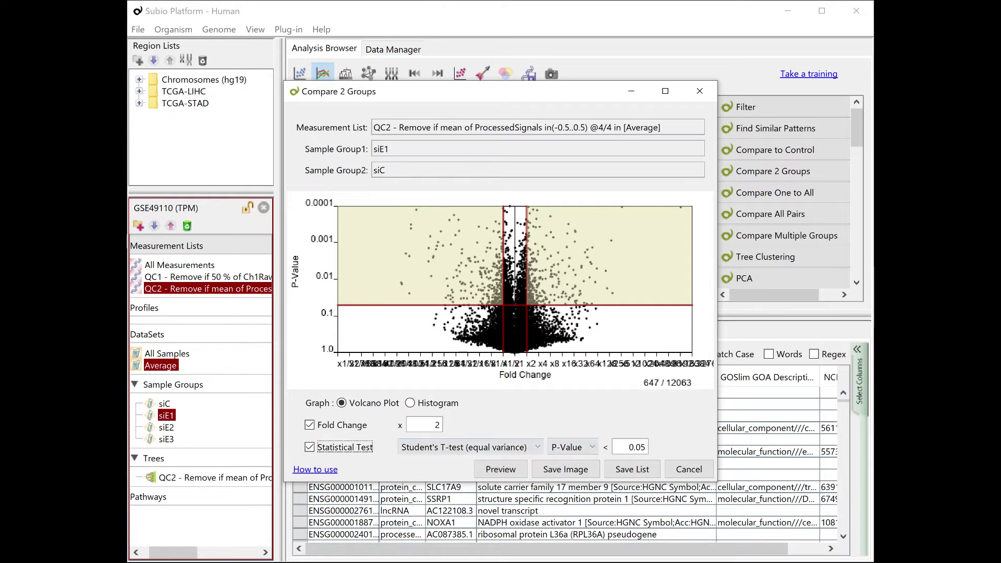
# - Set the P-value cutoff to 0.1 and keep only the 471 up-regulated genes
pyautogui.click(640, 447)
pyautogui.press('BackSpace')
pyautogui.press('BackSpace')
pyautogui.write('1')
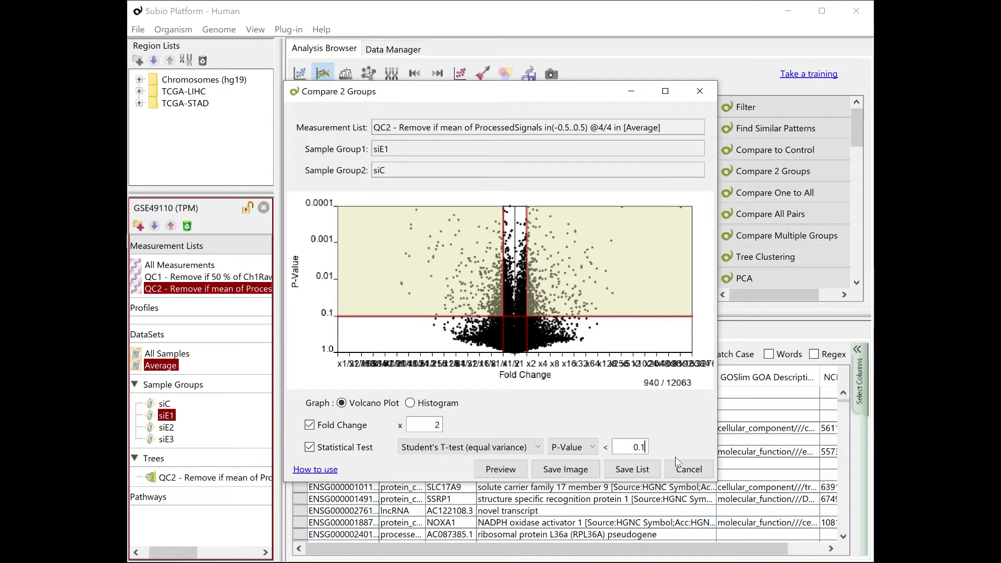
pyautogui.click(468, 289)
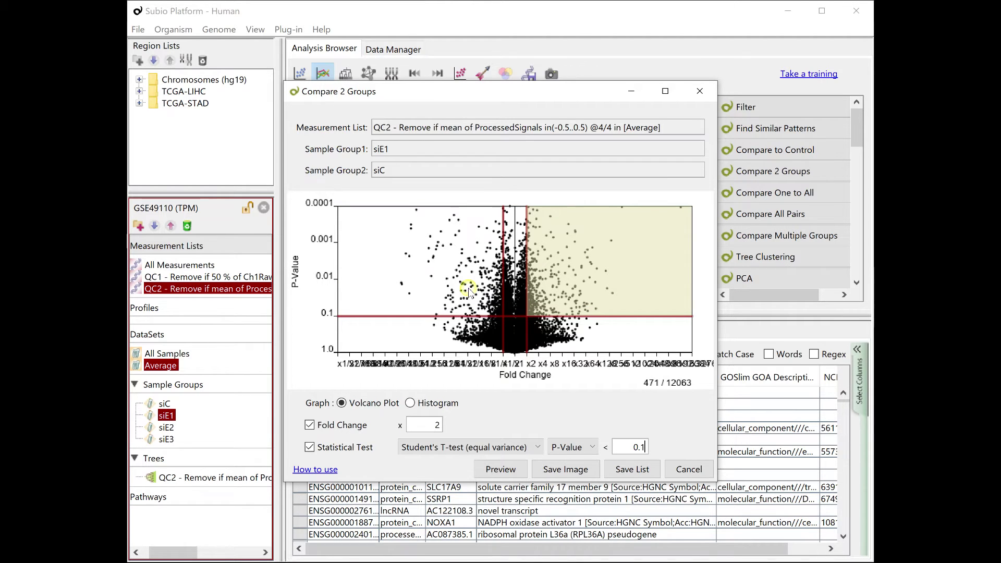
# - Save the up-regulated genes as x2Up in a new folder 'Derived from QC2'
pyautogui.click(636, 476)
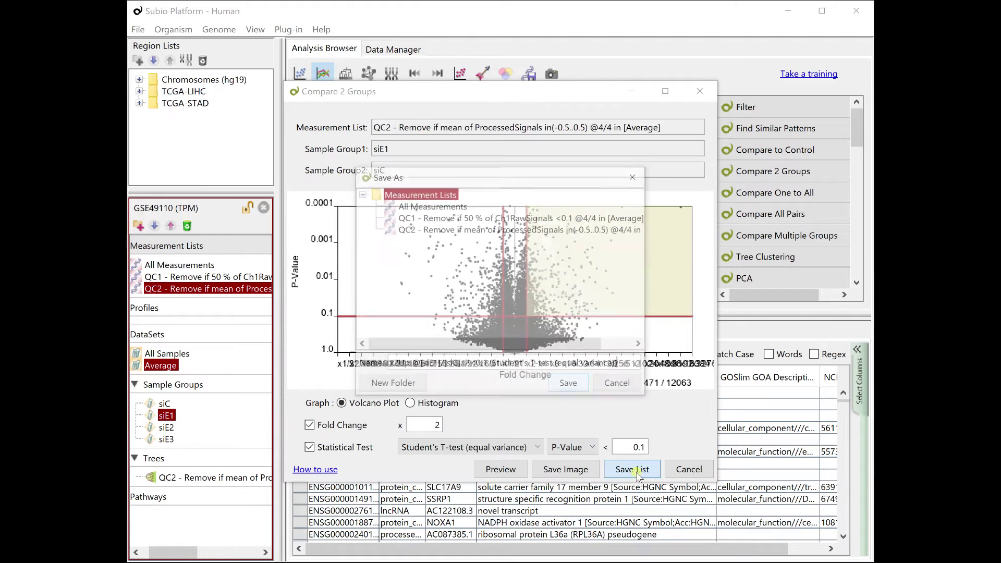
pyautogui.click(409, 388)
pyautogui.write('Derived from QC2')
pyautogui.press('Return')
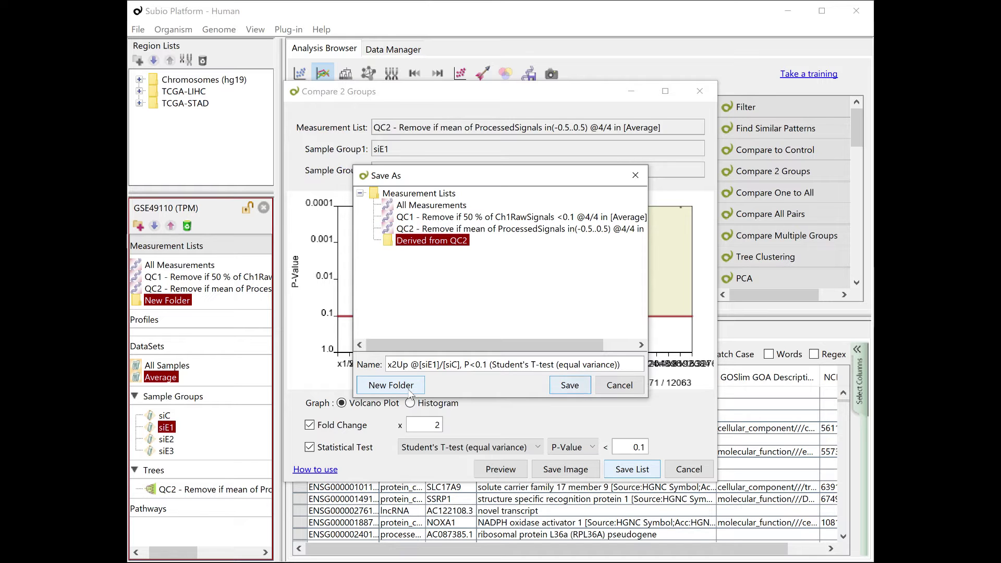
pyautogui.click(569, 386)
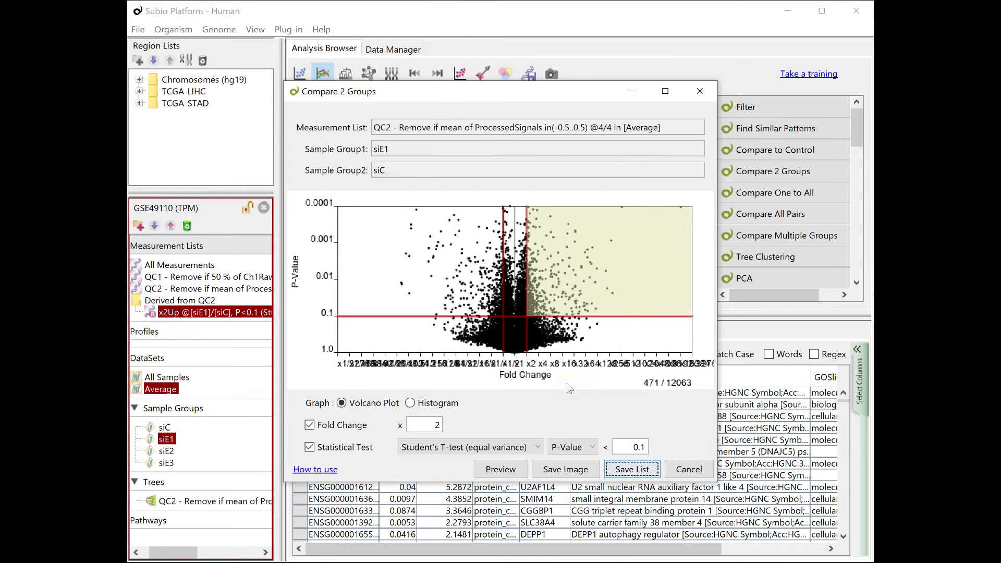
# - Select the down-regulated genes and save them as x2Dn in 'Derived from QC2'
pyautogui.click(487, 298)
pyautogui.click(586, 294)
pyautogui.click(646, 470)
pyautogui.click(453, 241)
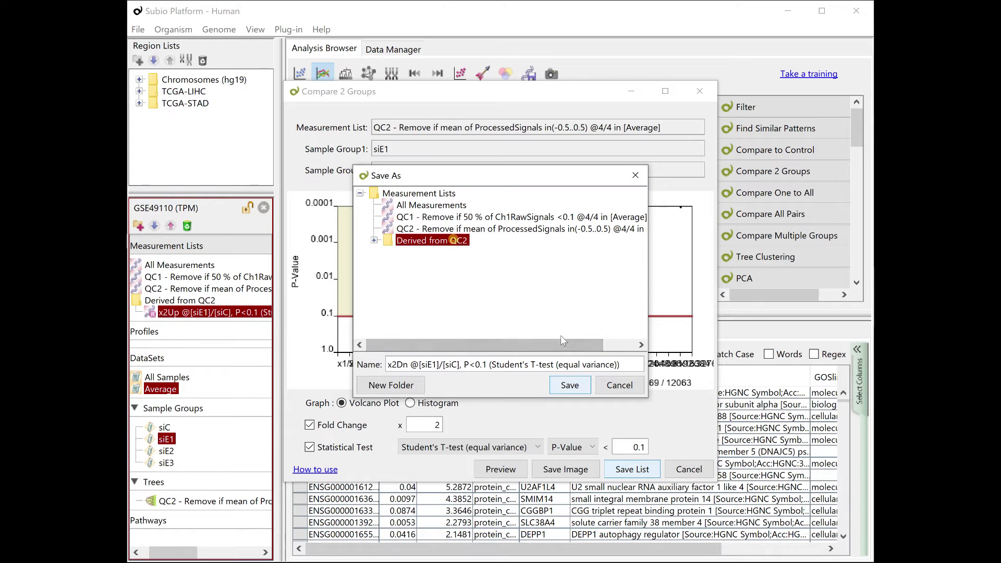
pyautogui.click(570, 385)
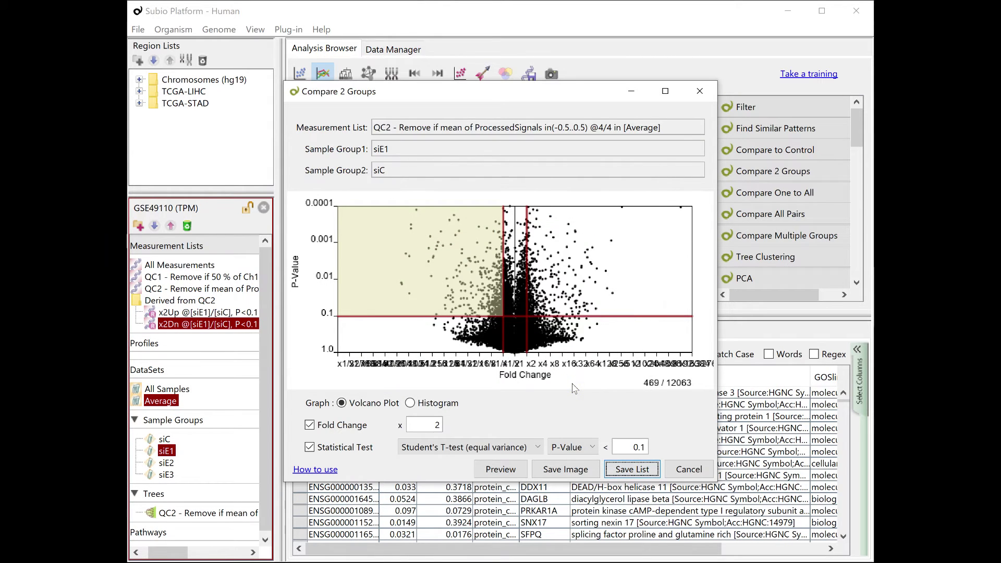
# - Switch the comparison to siE2 versus siC and cancel saving its list
pyautogui.moveTo(166, 463); pyautogui.dragTo(459, 150)
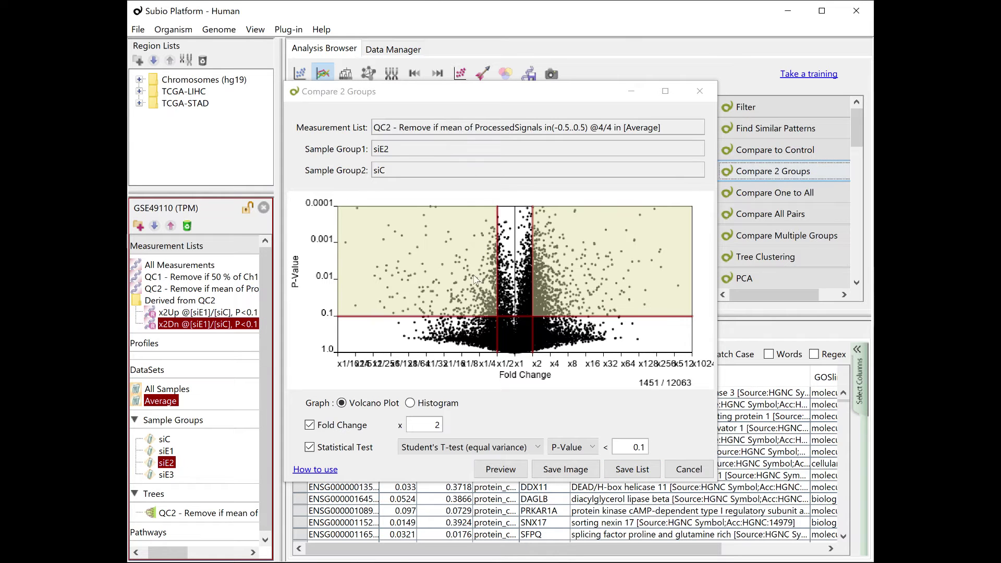
pyautogui.click(640, 468)
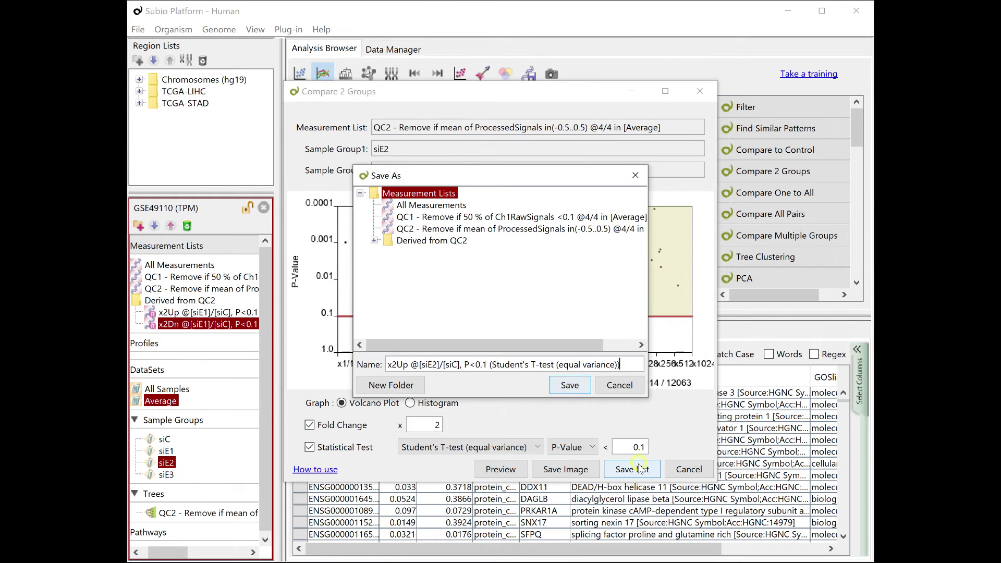
pyautogui.click(630, 385)
# - Close the two-group comparison, review the x2Up and x2Dn profiles, then return to the 12063-gene QC2 list
pyautogui.click(685, 469)
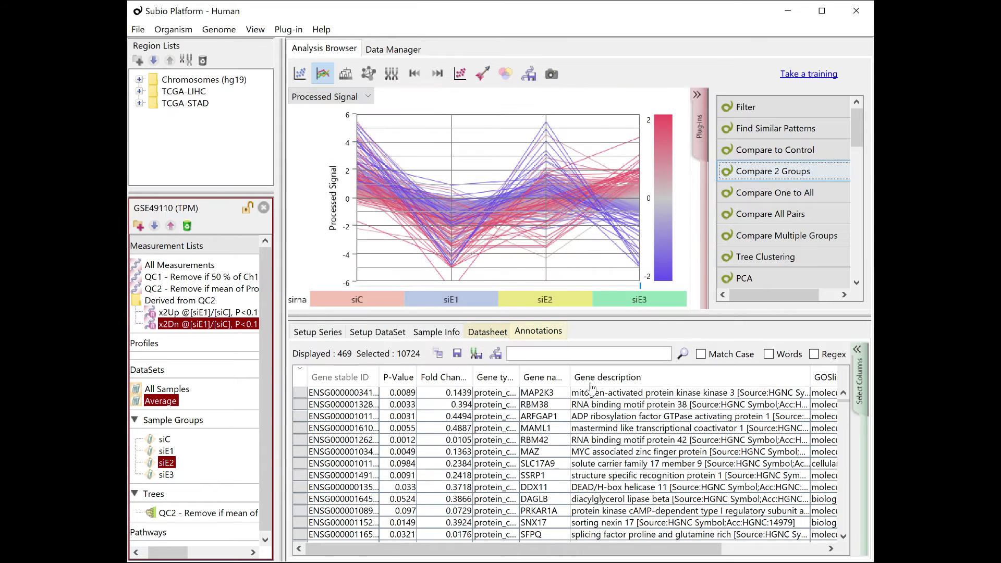
pyautogui.click(182, 312)
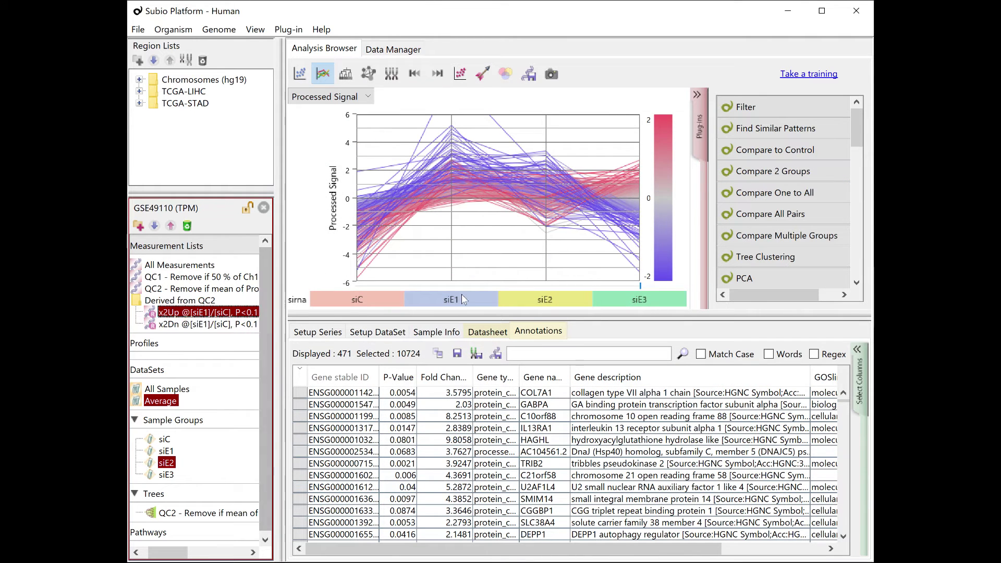
pyautogui.click(225, 325)
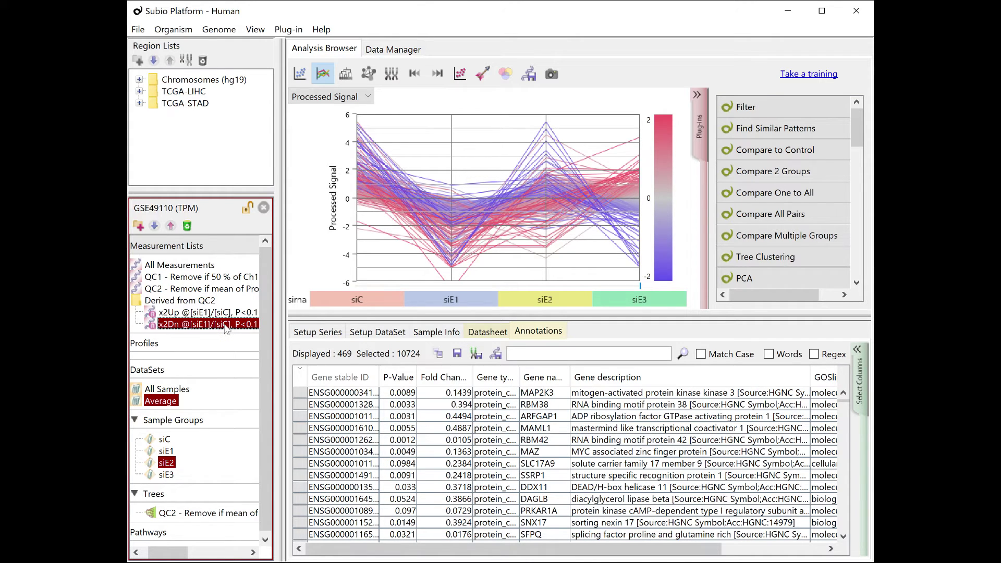
pyautogui.click(203, 290)
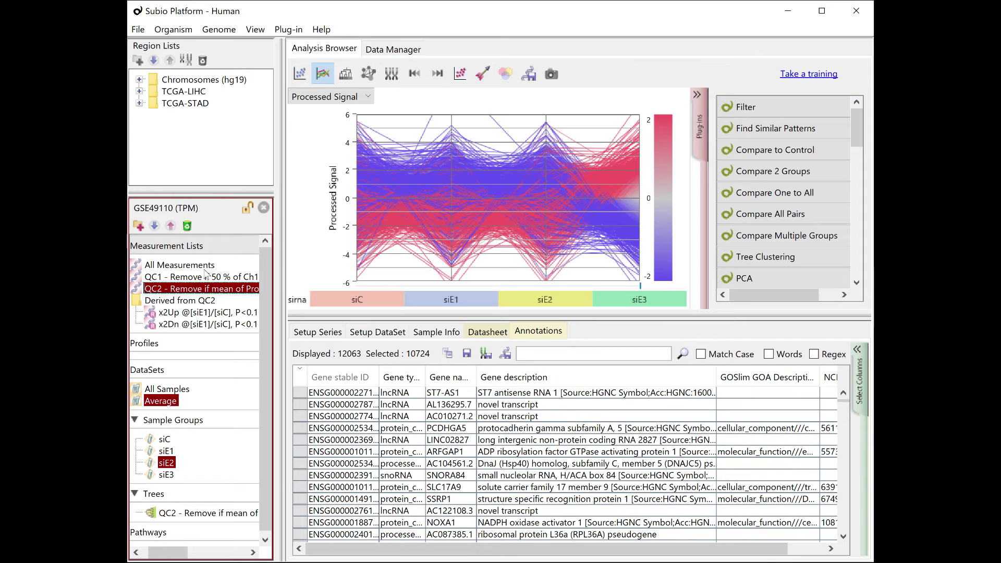
# - Set up a filter on all measurements keeping siC's mean Ch1 Raw Signal below 0.01
pyautogui.click(204, 265)
pyautogui.click(745, 108)
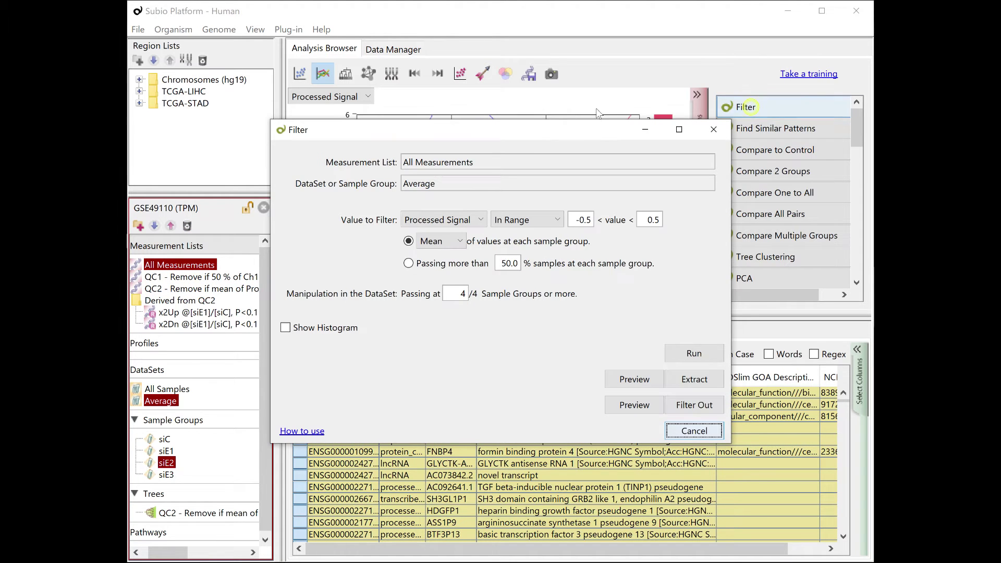
pyautogui.moveTo(517, 140); pyautogui.dragTo(573, 125)
pyautogui.click(518, 196)
pyautogui.click(513, 229)
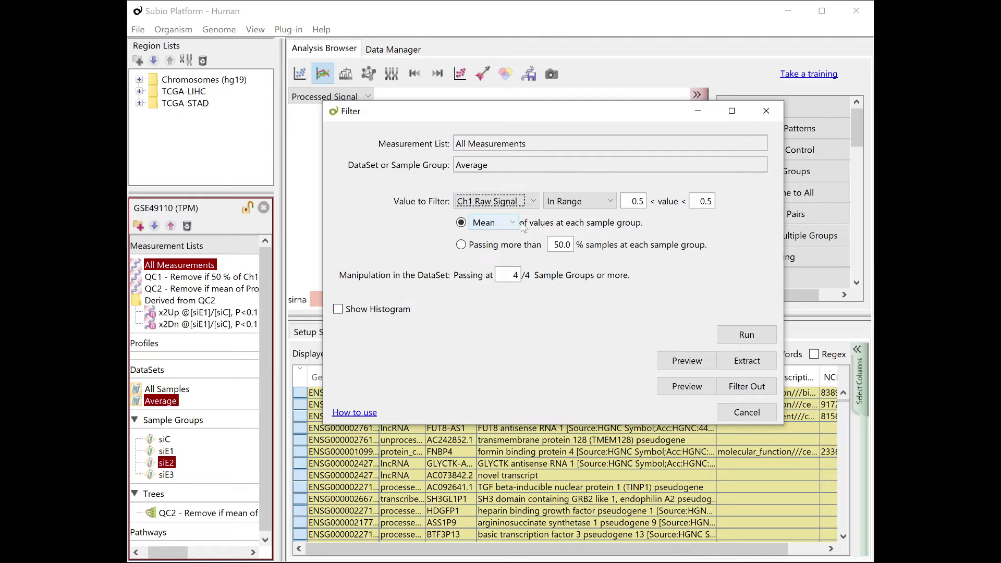
pyautogui.click(579, 201)
pyautogui.click(574, 223)
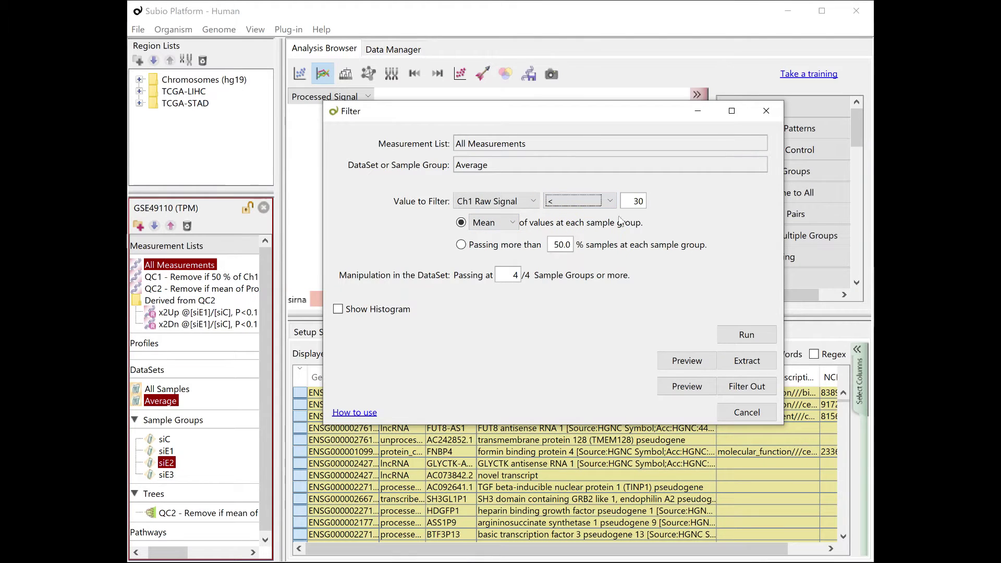
pyautogui.doubleClick(632, 201)
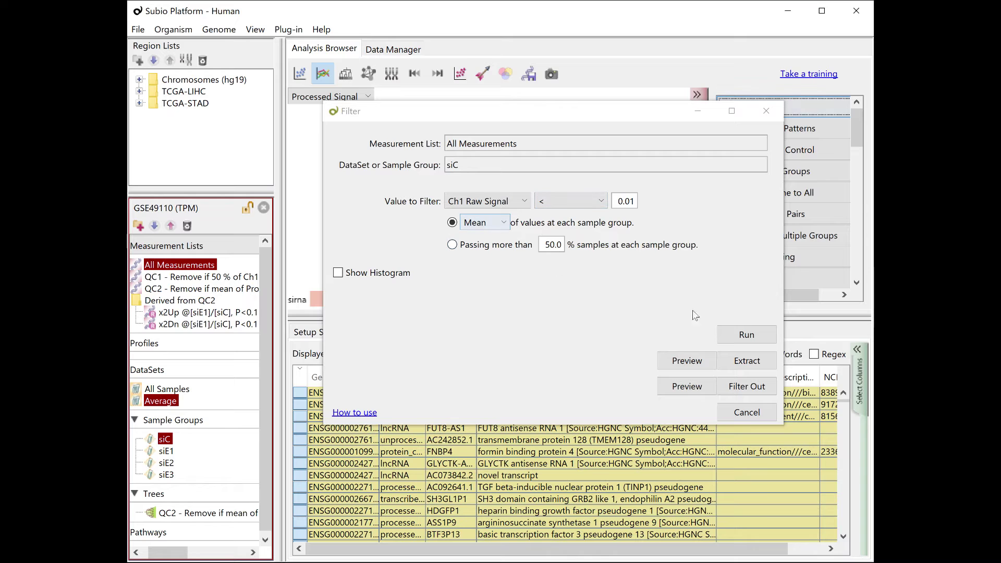
pyautogui.click(452, 245)
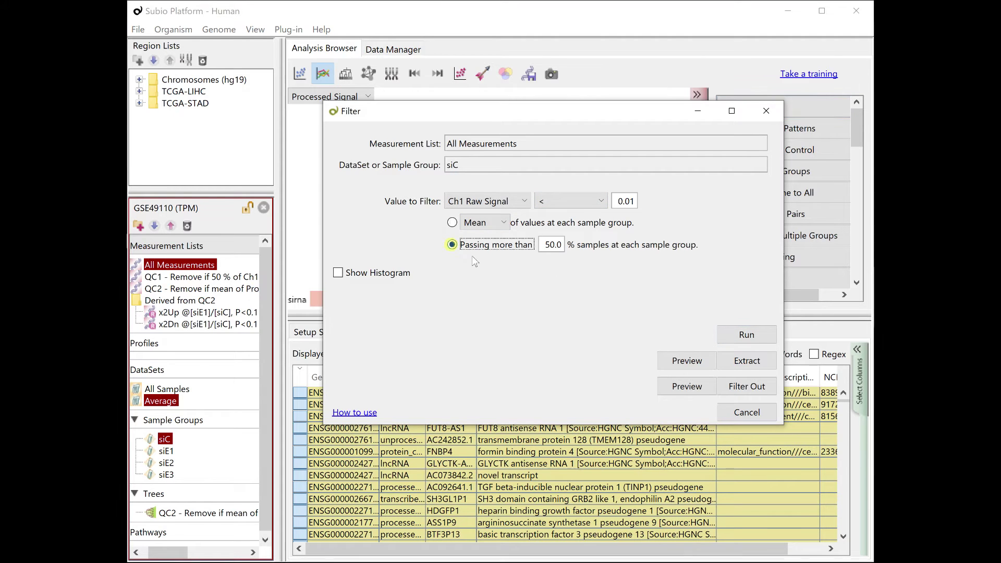
pyautogui.click(452, 223)
# - Extract and save the <0.01 lists for siC and siE1, then set the filter group back to siC
pyautogui.click(747, 336)
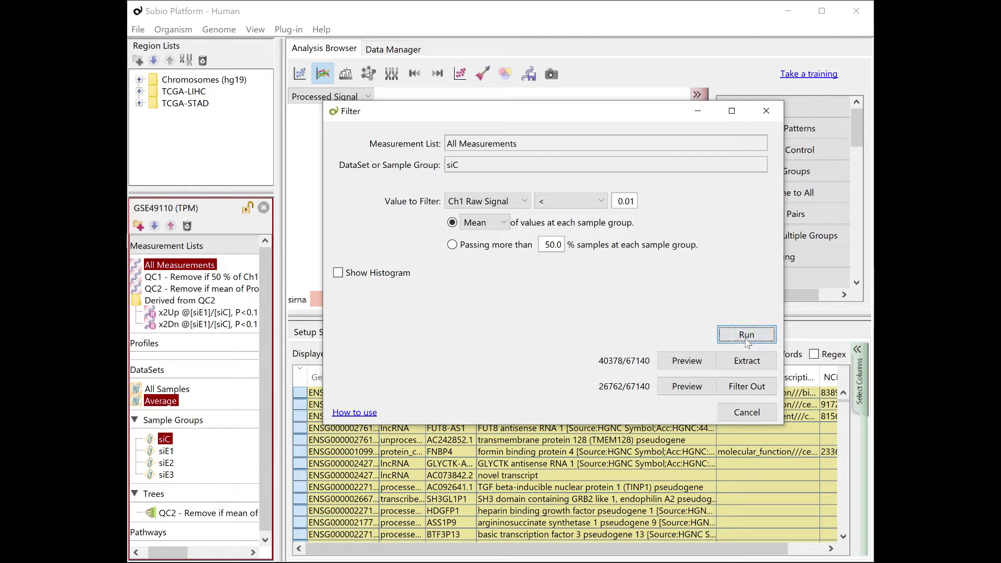
pyautogui.click(747, 361)
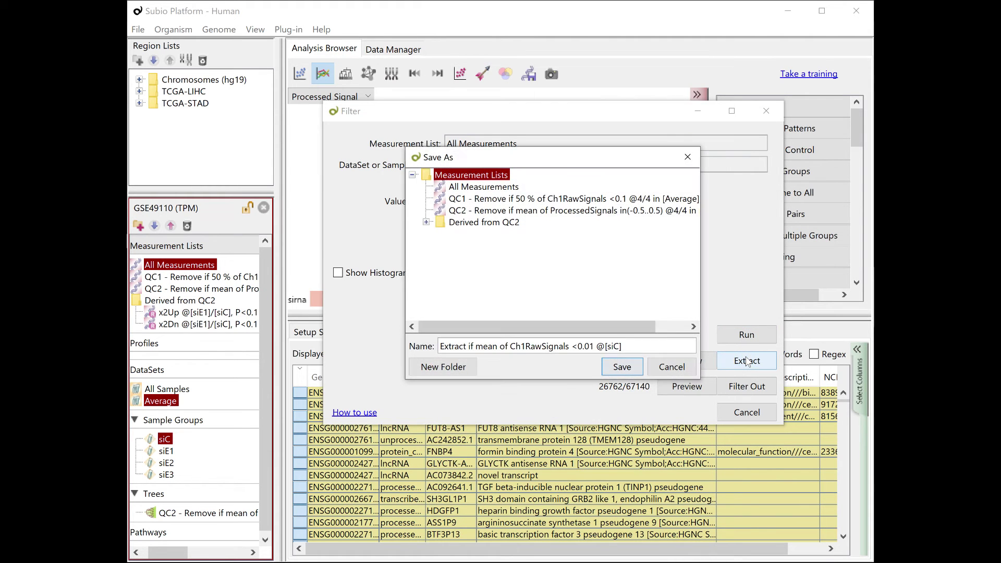
pyautogui.click(620, 366)
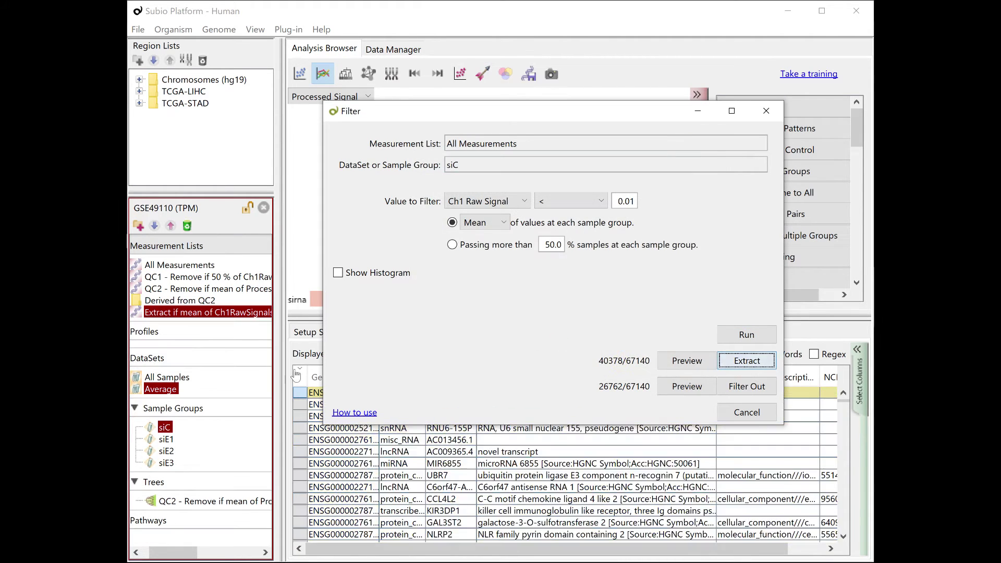
pyautogui.click(166, 440)
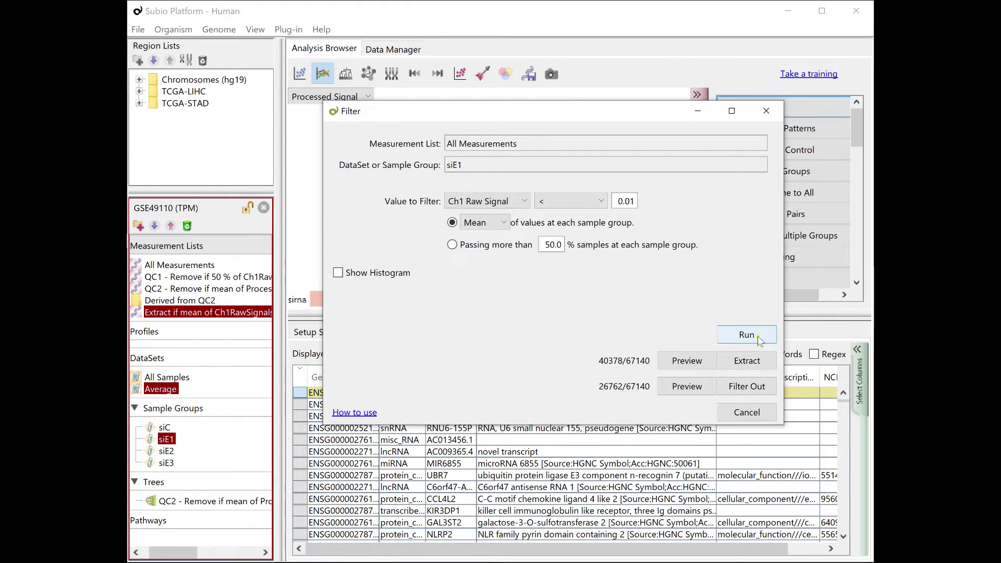
pyautogui.click(761, 361)
pyautogui.click(620, 365)
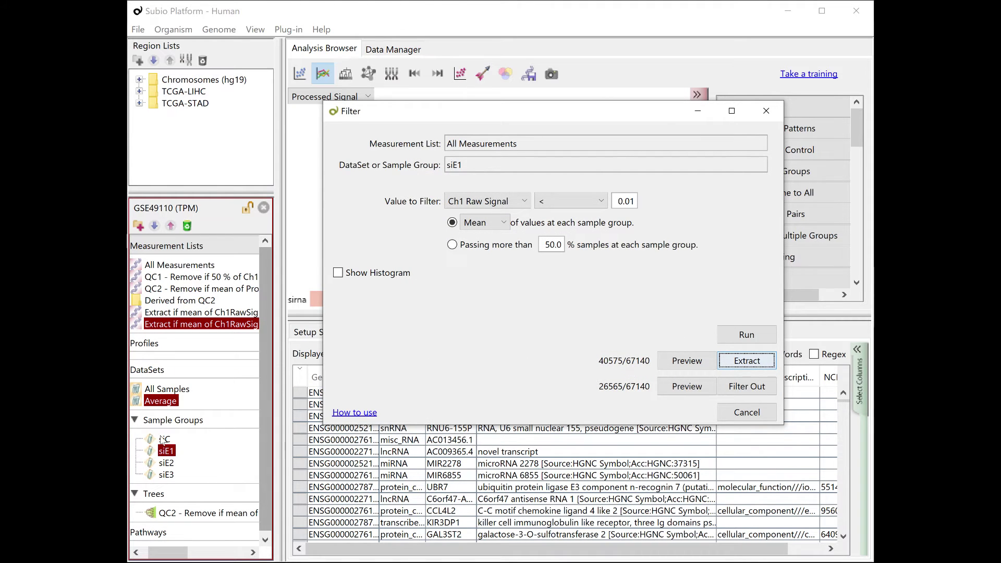
pyautogui.moveTo(164, 439); pyautogui.dragTo(502, 166)
# - Switch the filter to mean Ch1 Raw Signal above a threshold, trying 10, 1, then settling on 5
pyautogui.click(579, 201)
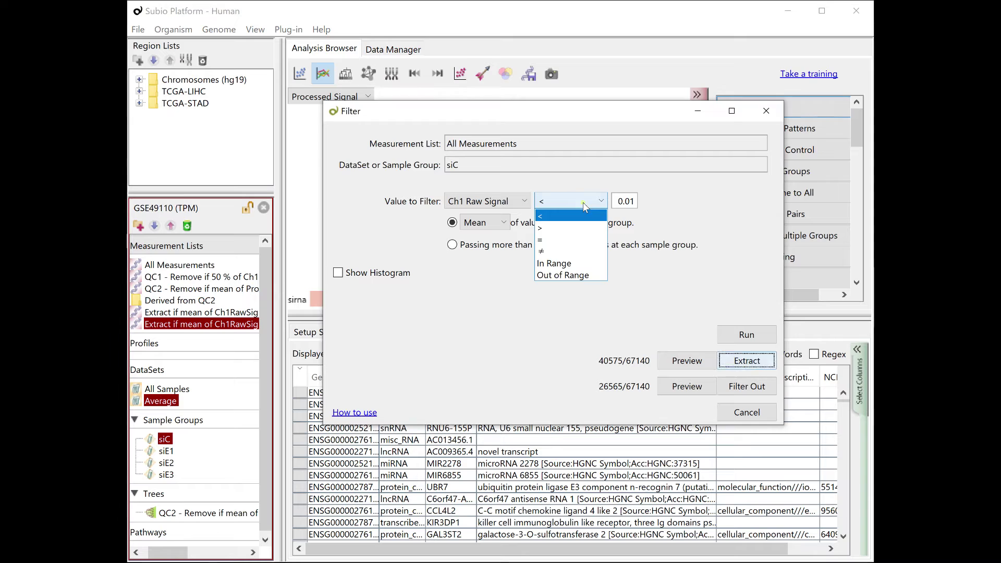
pyautogui.click(582, 227)
pyautogui.doubleClick(624, 201)
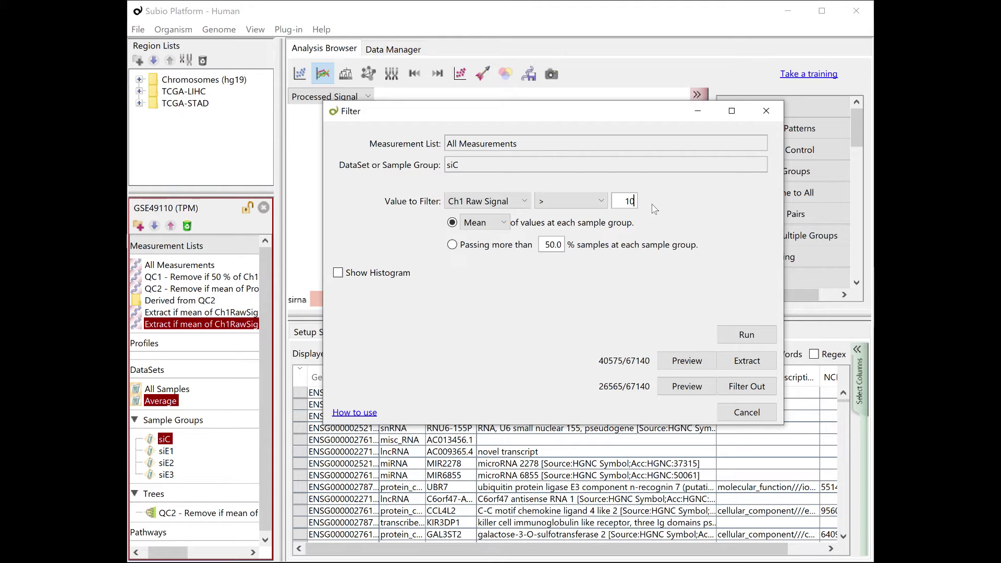
pyautogui.click(742, 335)
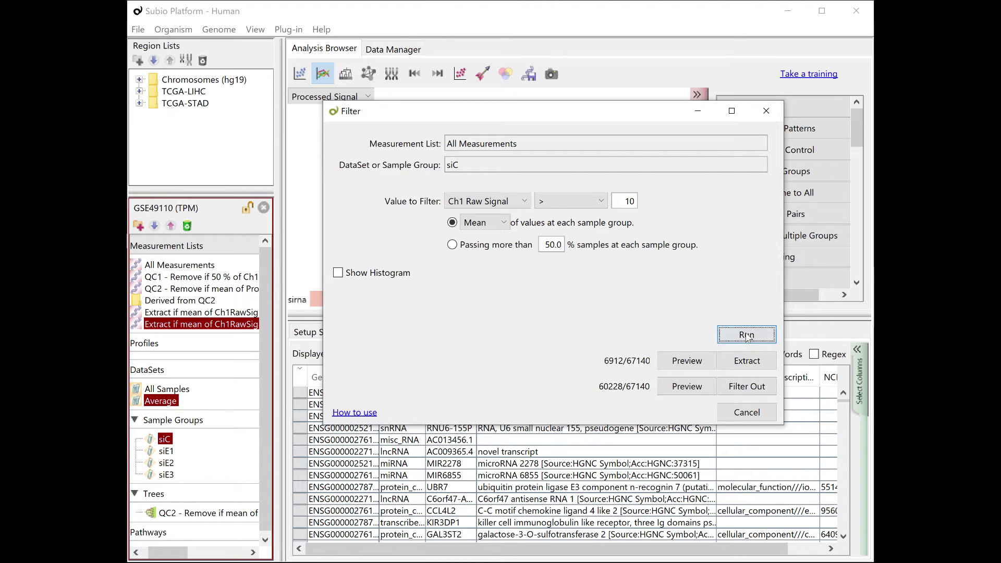
pyautogui.doubleClick(626, 201)
pyautogui.write('1')
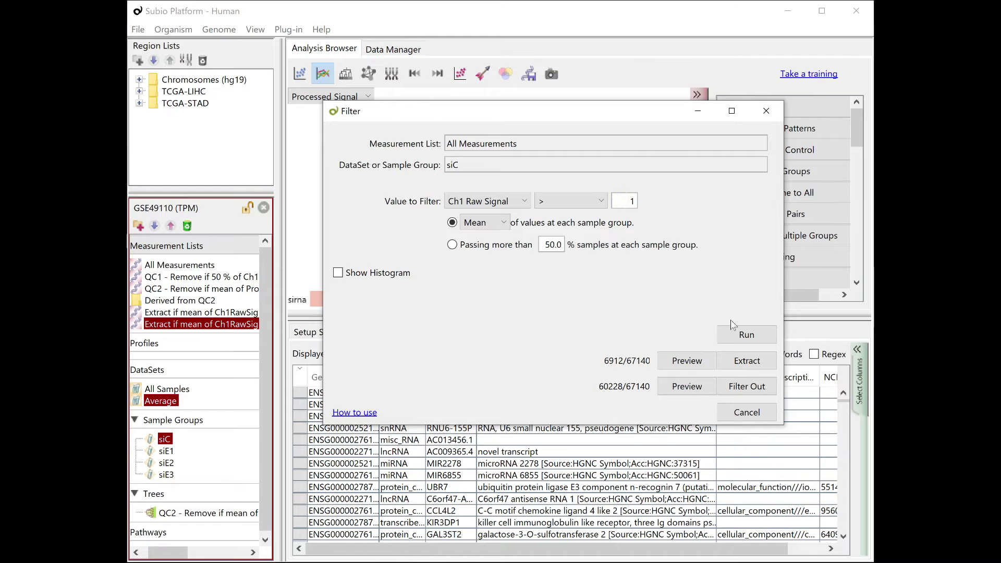
pyautogui.click(734, 330)
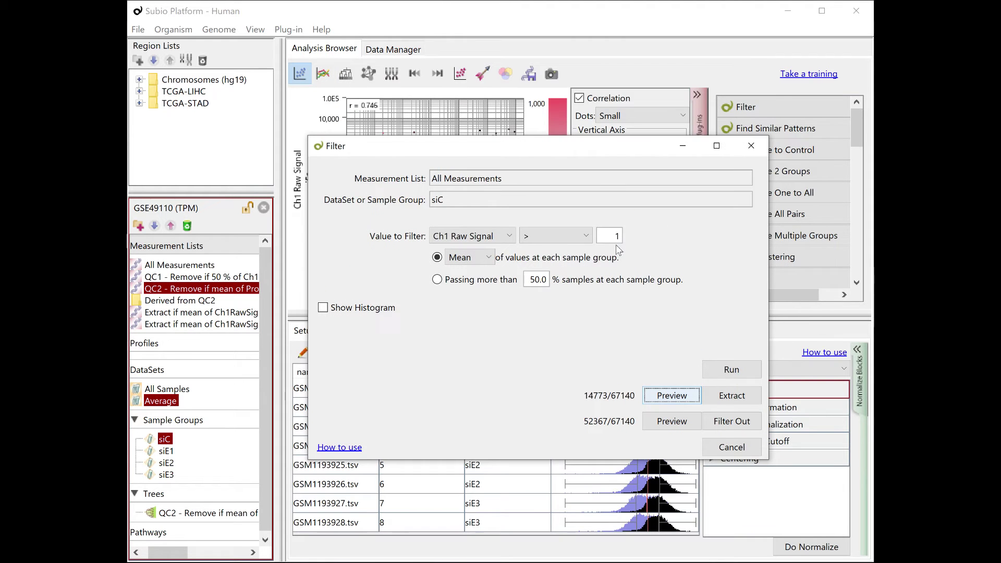
pyautogui.doubleClick(617, 236)
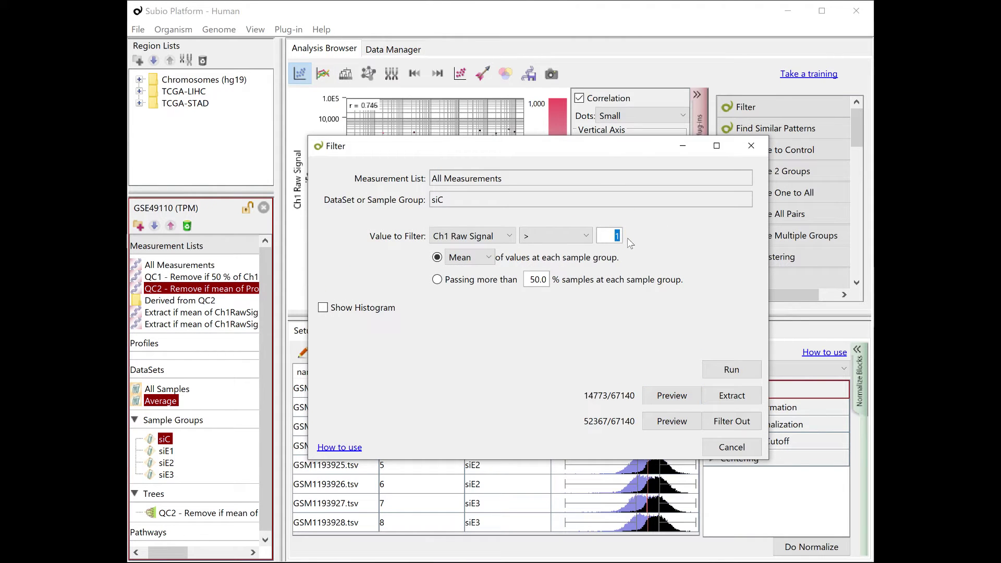
pyautogui.click(727, 373)
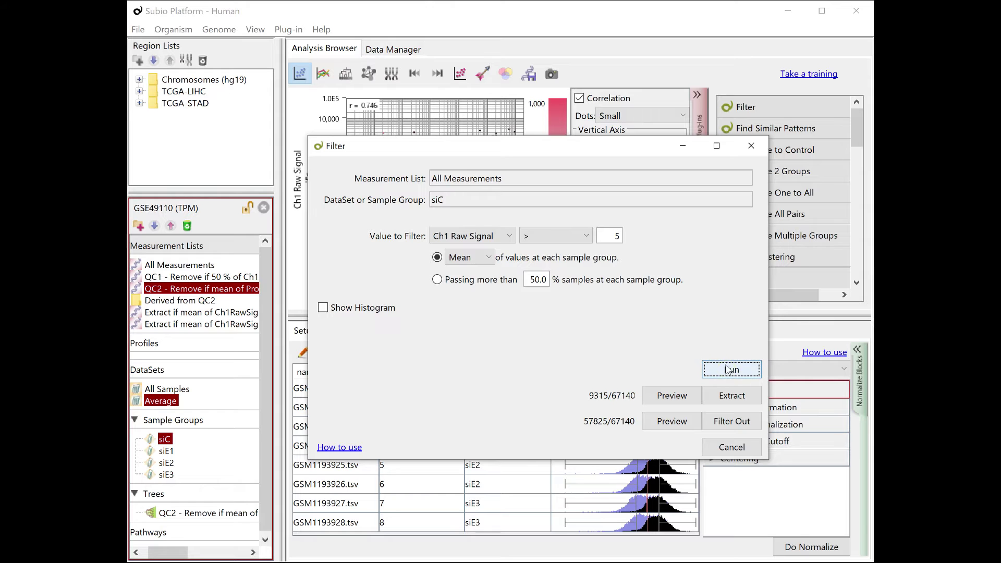
# - Extract and save the >5 lists for siC (9315 genes) and siE1 (9467), then close the filter
pyautogui.click(732, 396)
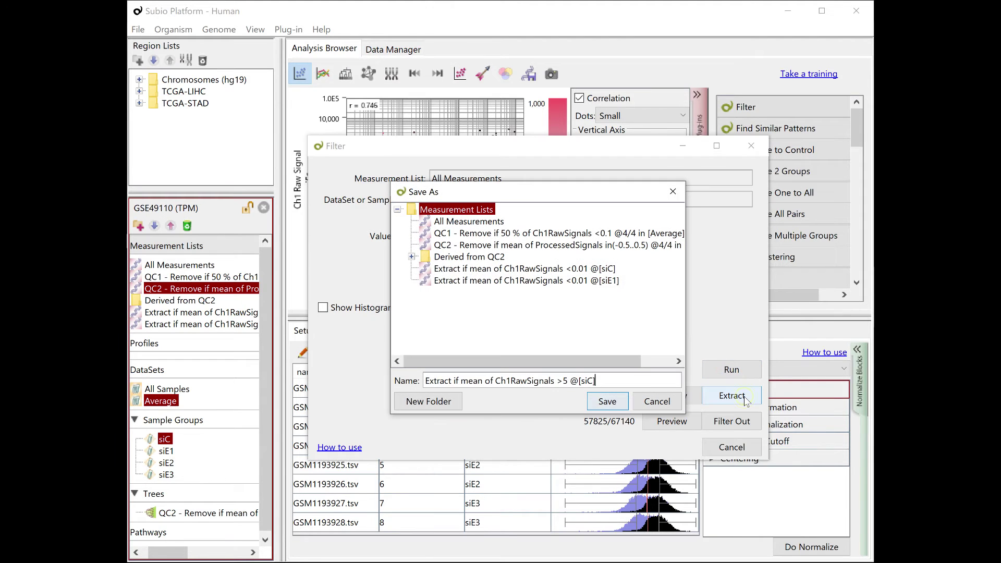
pyautogui.click(607, 402)
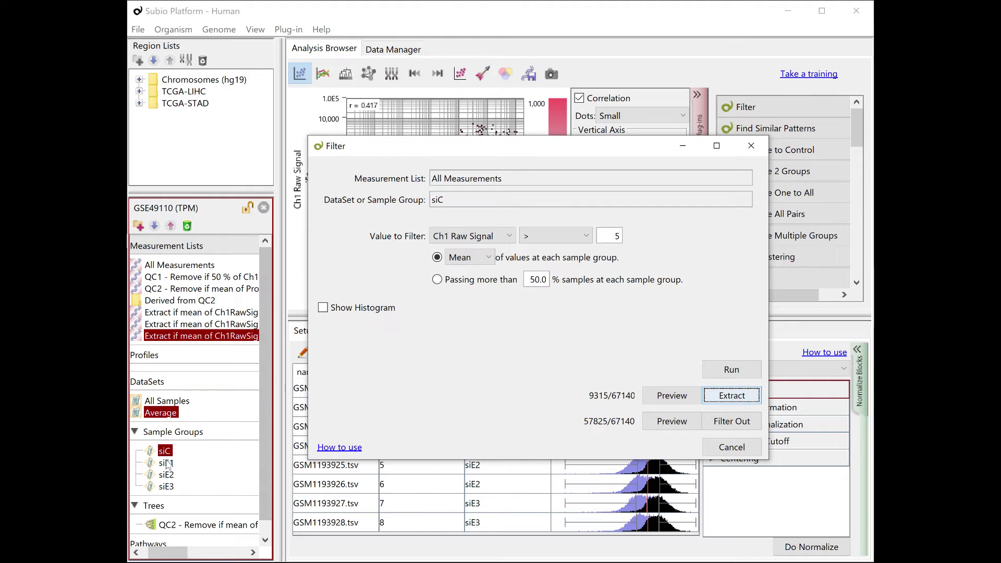
pyautogui.click(166, 463)
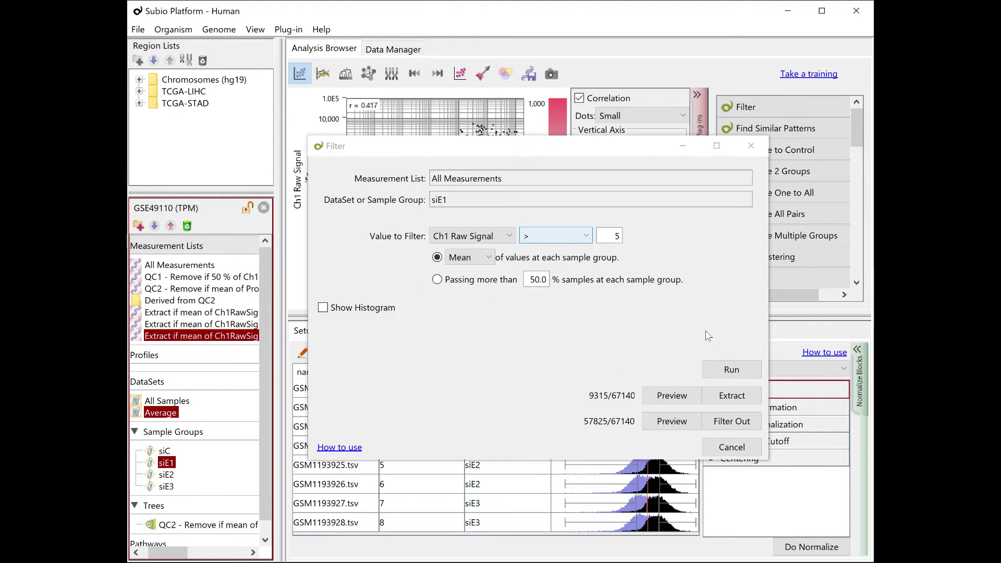
pyautogui.click(730, 376)
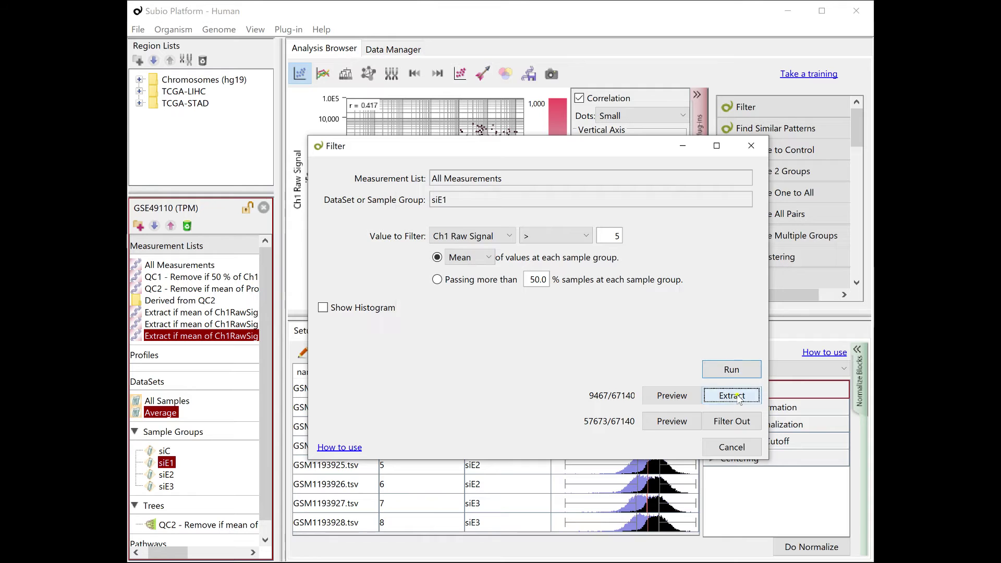
pyautogui.click(720, 397)
pyautogui.press('Return')
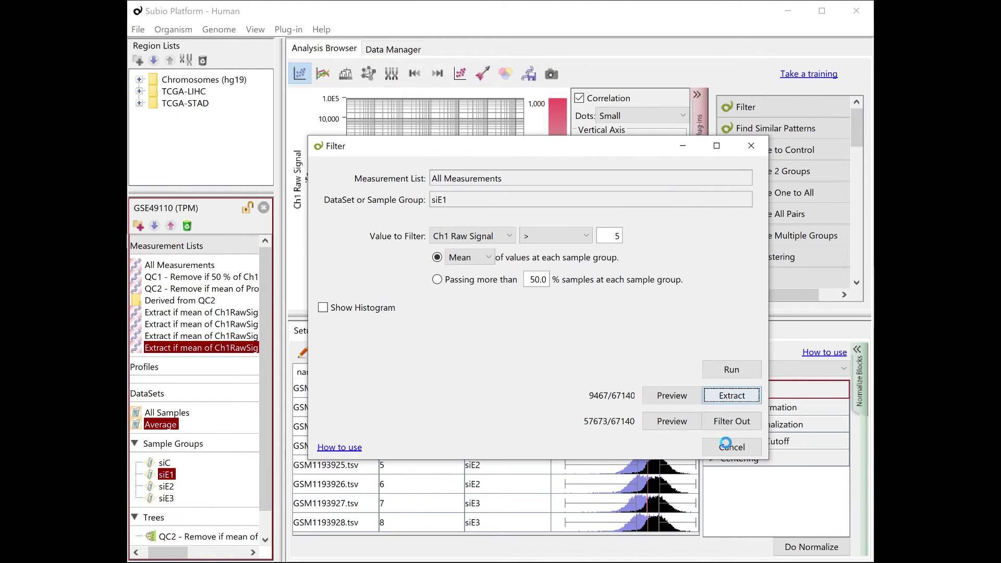
pyautogui.click(726, 447)
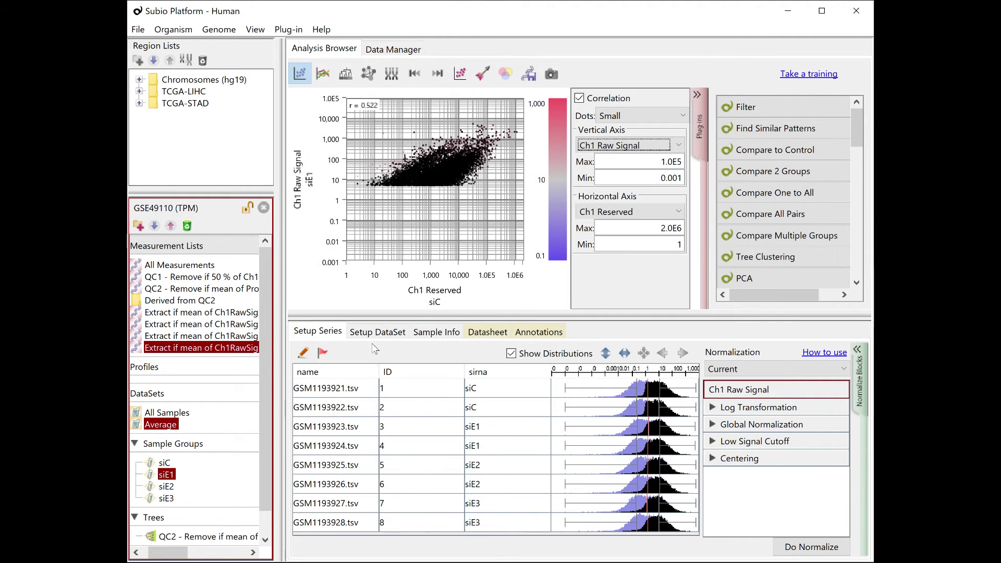
# - Compare the <0.01 @[siC] list with the >5 @[siE1] list in a Venn diagram
pyautogui.moveTo(275, 337); pyautogui.dragTo(380, 337)
pyautogui.click(610, 73)
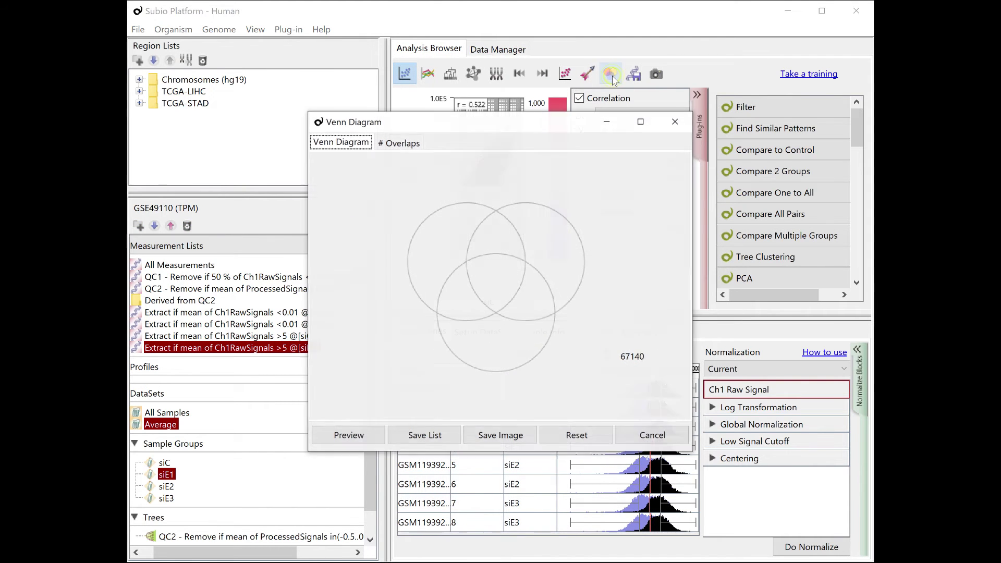
pyautogui.moveTo(490, 127); pyautogui.dragTo(613, 169)
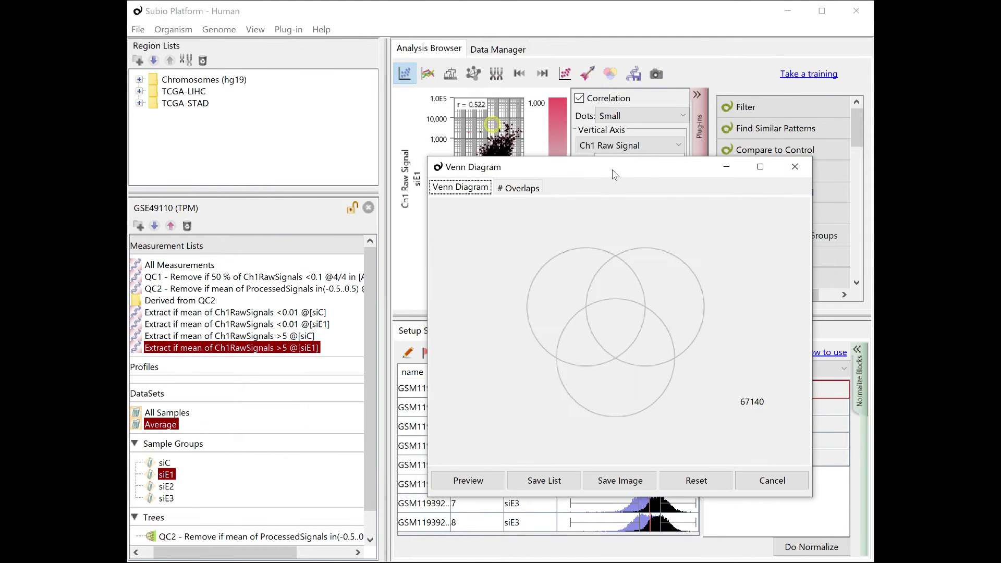
pyautogui.click(296, 313)
pyautogui.moveTo(505, 303); pyautogui.dragTo(561, 313)
pyautogui.click(306, 336)
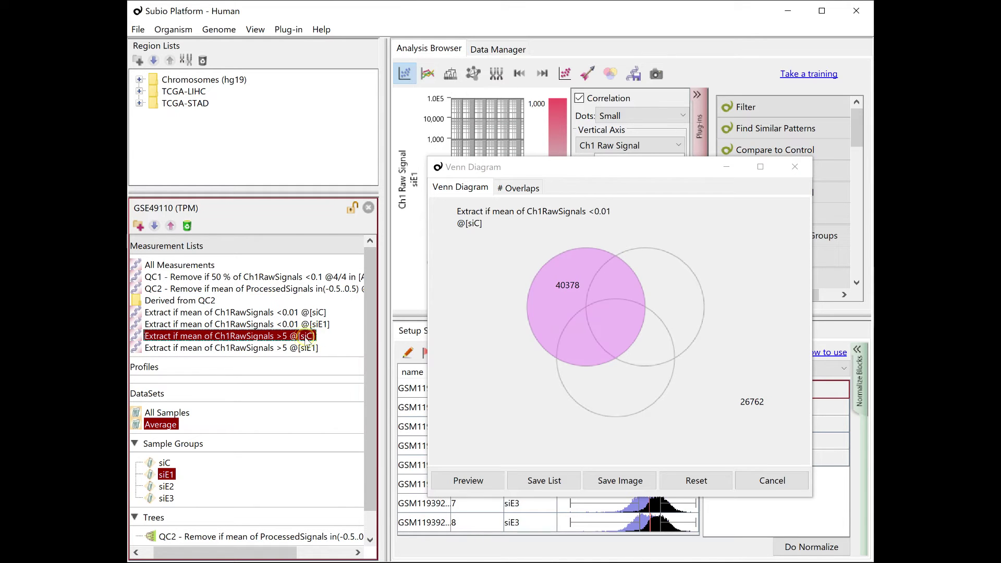
pyautogui.click(302, 347)
pyautogui.moveTo(302, 348); pyautogui.dragTo(685, 303)
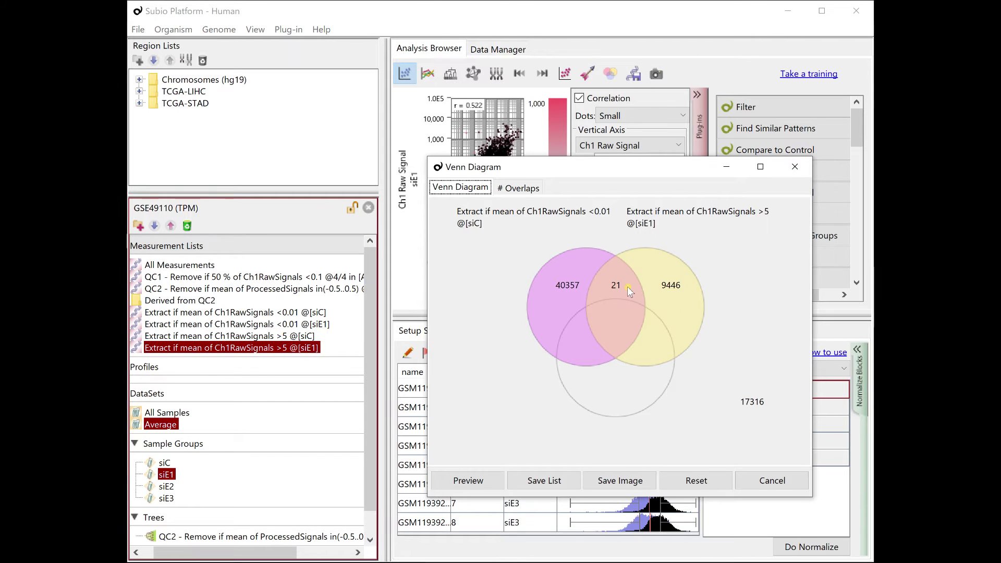
# - Save the 21-gene overlap as 'expressed at siE1 but not at siC'
pyautogui.click(616, 281)
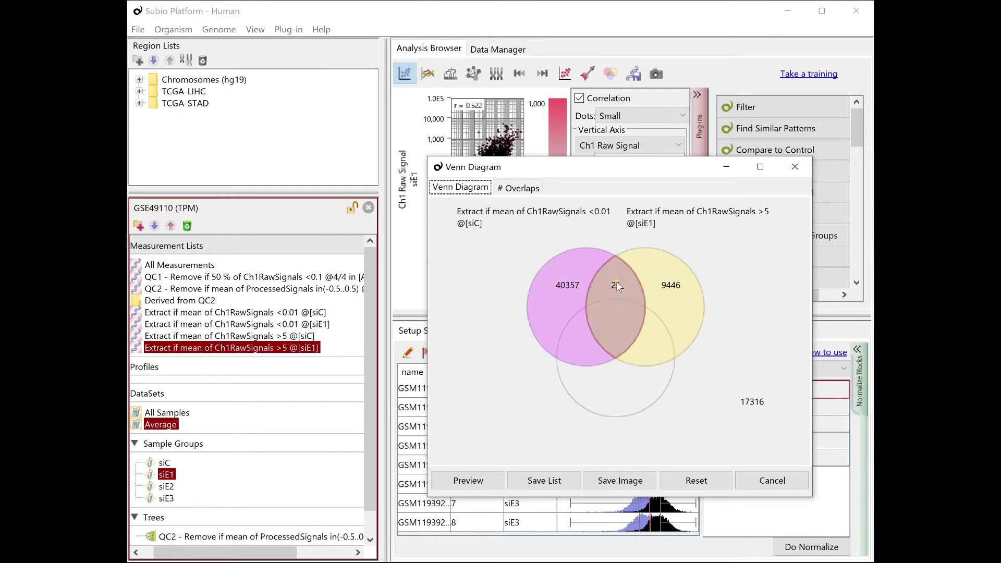
pyautogui.click(562, 481)
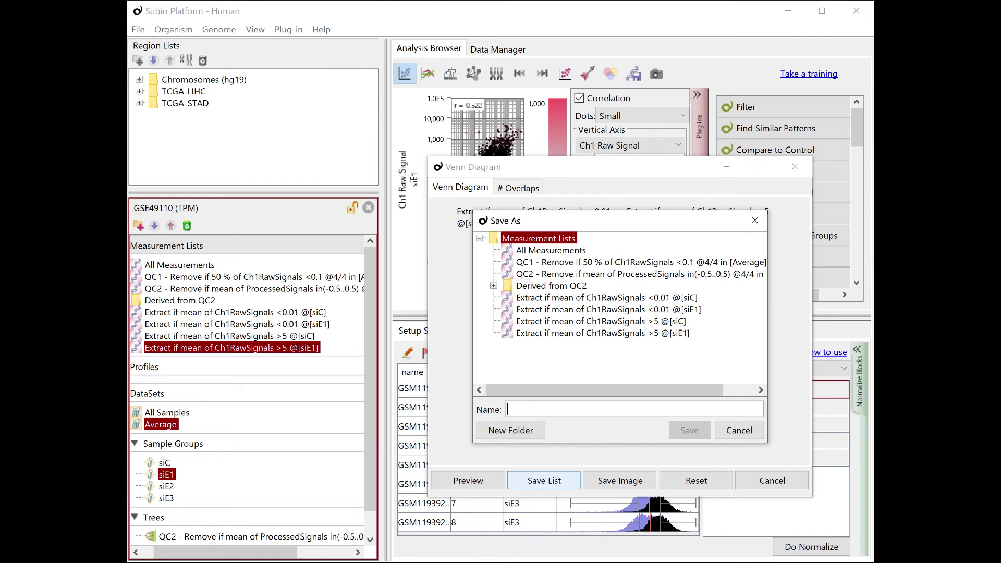
pyautogui.write('expressed at siE1 but not at siC')
pyautogui.press('Return')
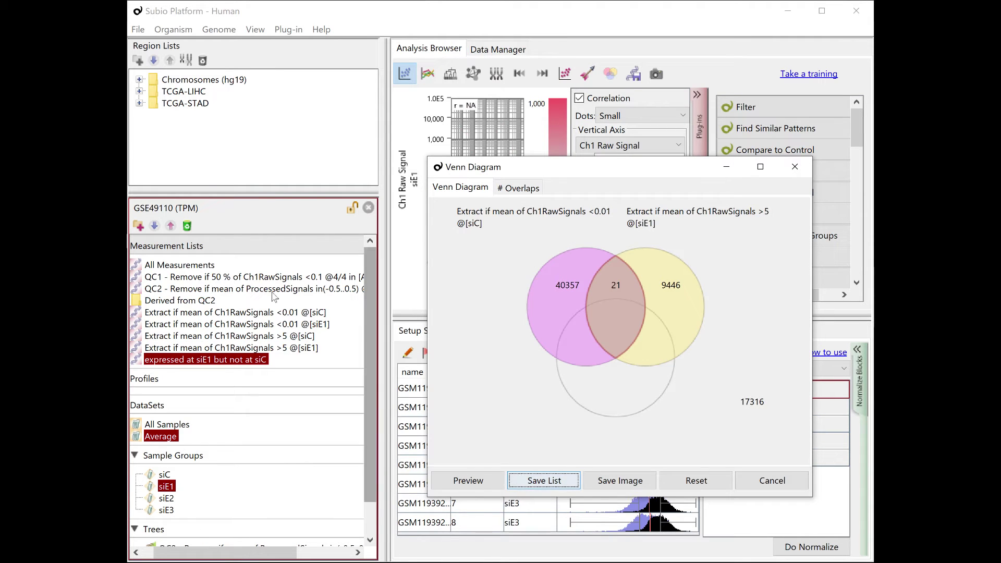
# - Replace the first Venn set with the <0.01 @[siE1] list and pick the >5 @[siC] list
pyautogui.click(278, 325)
pyautogui.moveTo(279, 325); pyautogui.dragTo(541, 301)
pyautogui.click(298, 338)
# - Pair siE1 <0.01 with siC >5 and save the 16-gene overlap as 'expressed at siC but not at siE1'
pyautogui.moveTo(299, 338); pyautogui.dragTo(679, 297)
pyautogui.click(619, 283)
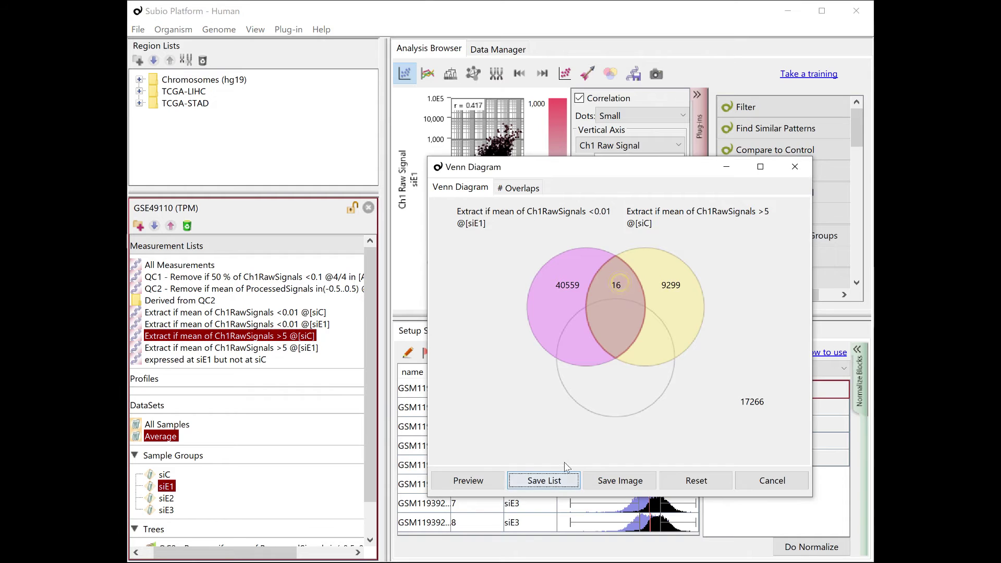
pyautogui.click(544, 480)
pyautogui.click(548, 346)
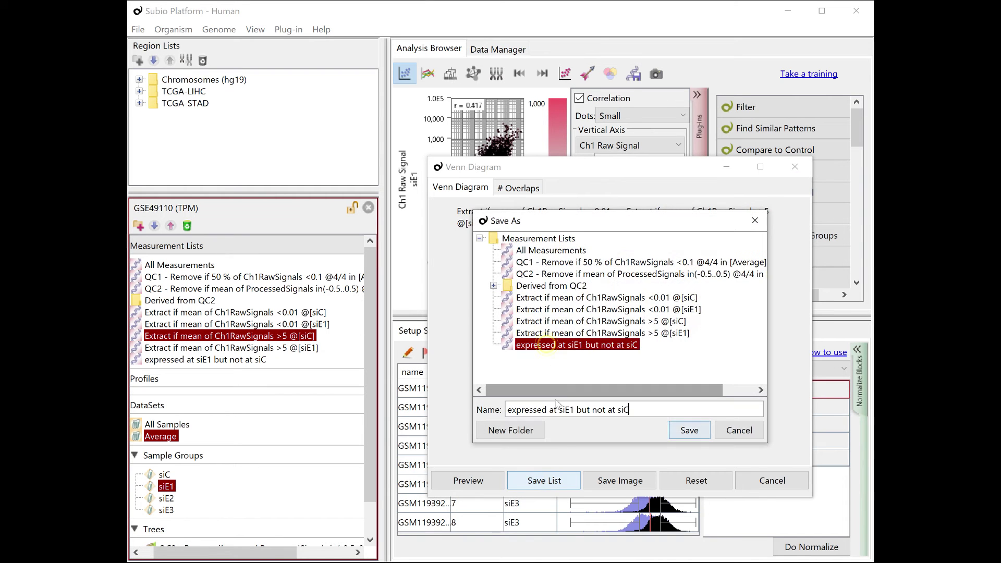
pyautogui.press('BackSpace')
pyautogui.press('BackSpace')
pyautogui.write('C')
pyautogui.press('Right')
pyautogui.press('Right')
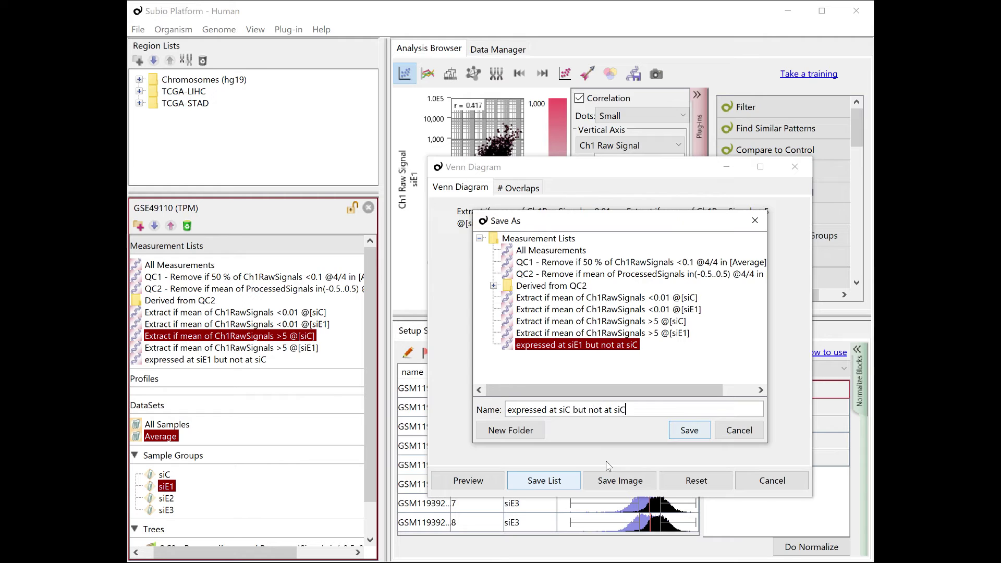
pyautogui.write('E1')
pyautogui.click(683, 432)
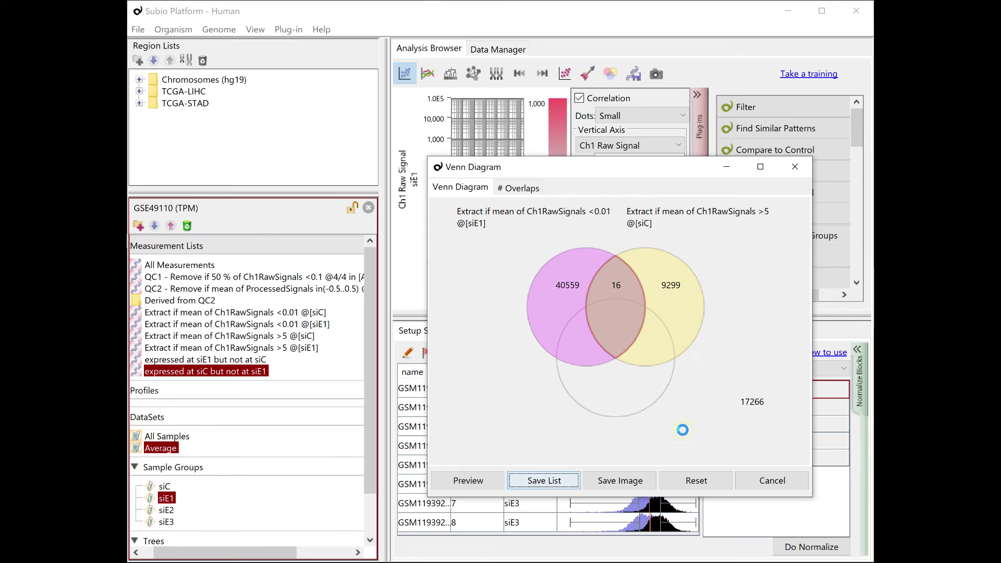
# - Close the Venn diagram and view both new gene lists in the datasheet
pyautogui.click(764, 478)
pyautogui.click(593, 332)
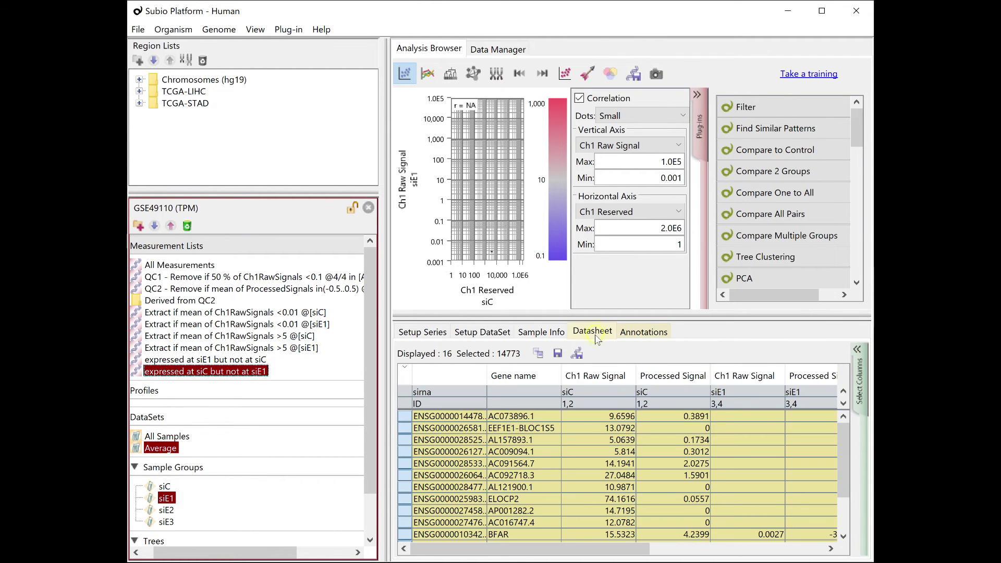
pyautogui.click(215, 359)
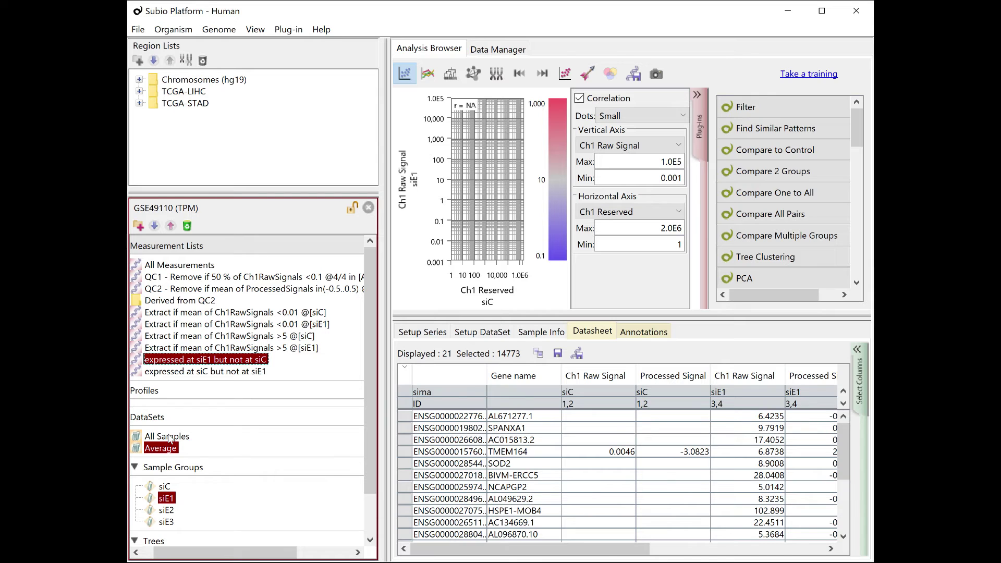
pyautogui.click(206, 372)
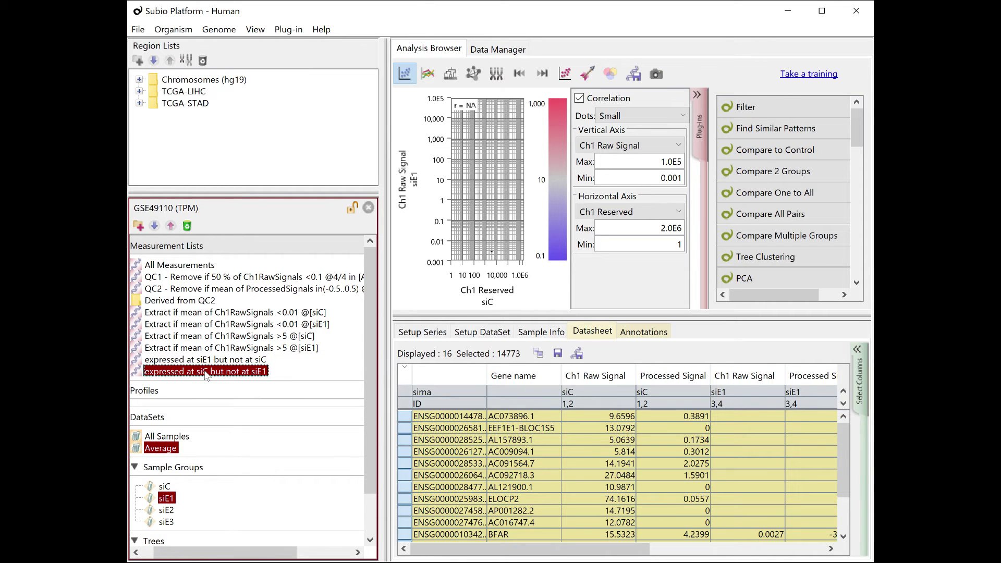
# - Save x2Up's 471 genes plus the 16 siC-only genes under Derived from QC2, named x2Up '& expressed at siE1'
pyautogui.click(609, 73)
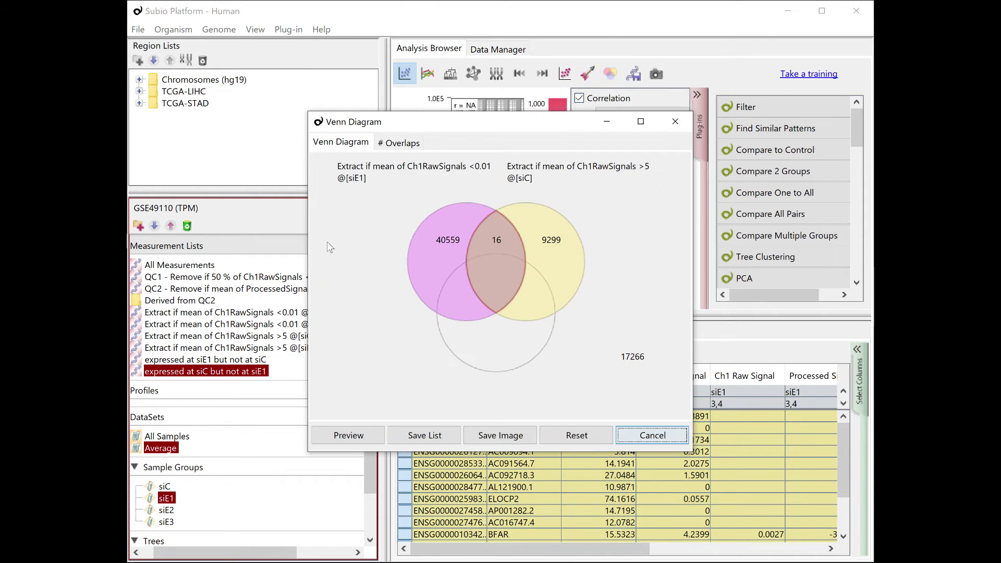
pyautogui.doubleClick(210, 300)
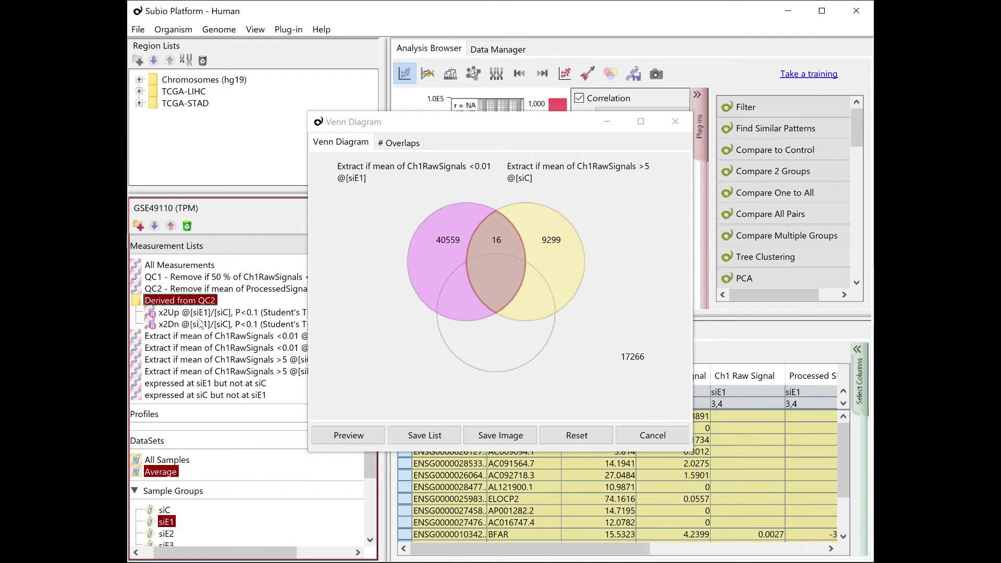
pyautogui.moveTo(190, 315); pyautogui.dragTo(430, 259)
pyautogui.moveTo(259, 395); pyautogui.dragTo(556, 264)
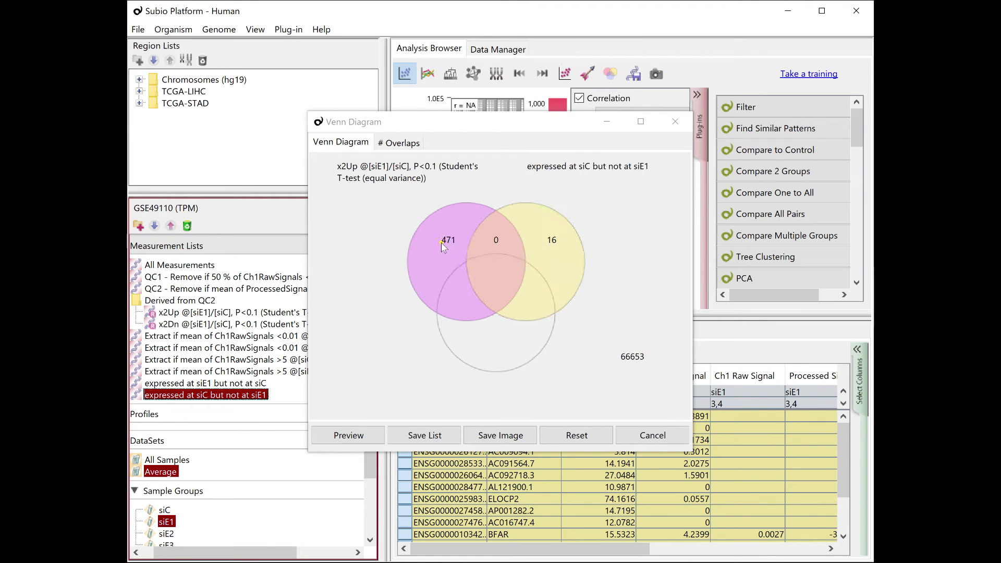
pyautogui.click(544, 242)
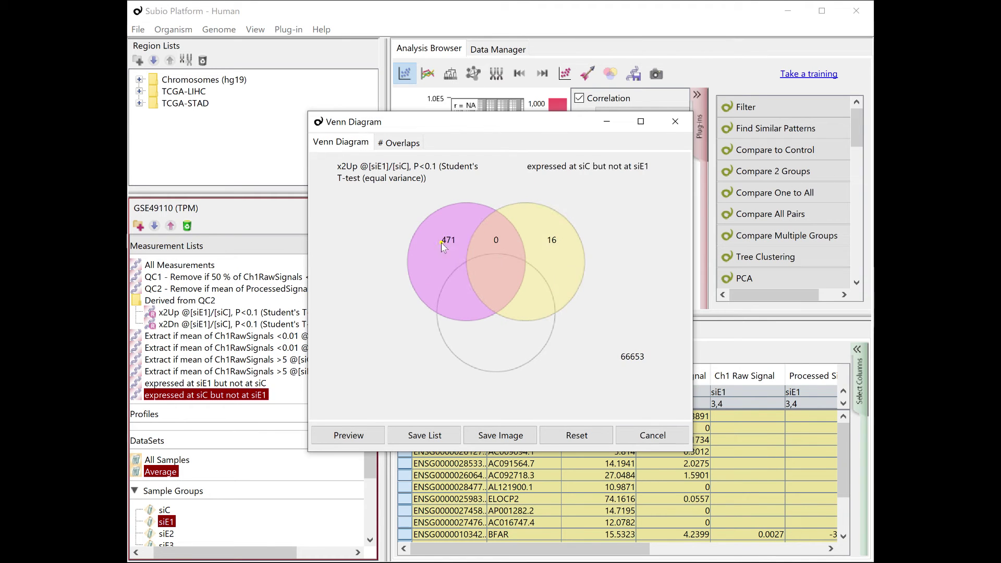
pyautogui.click(414, 438)
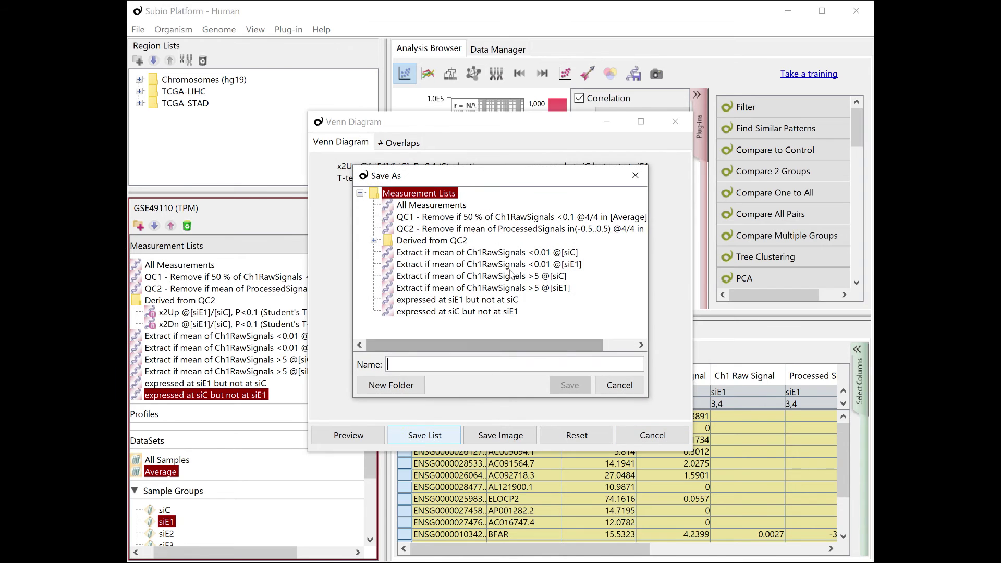
pyautogui.click(374, 240)
pyautogui.click(417, 252)
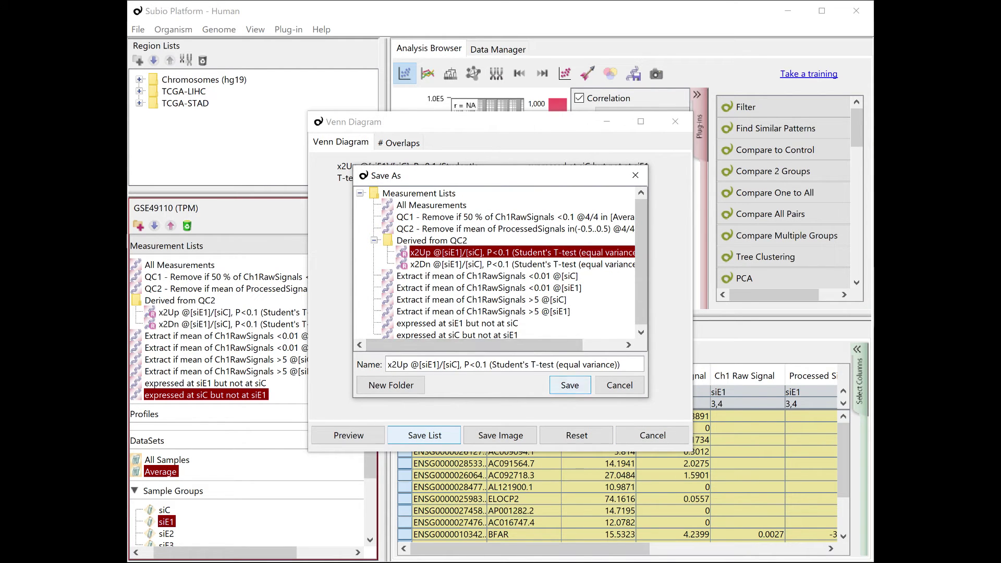
pyautogui.write('& expressed at siEq')
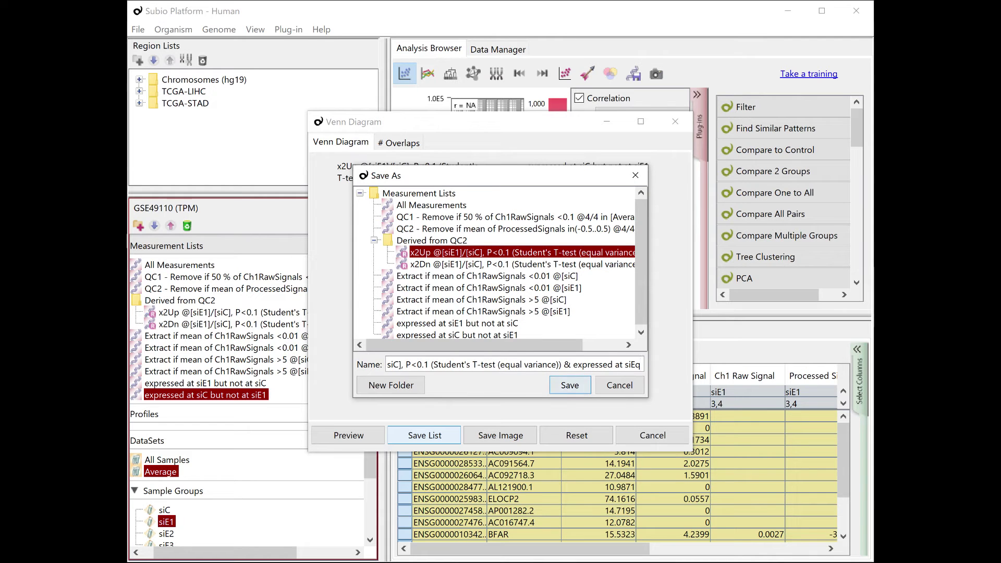
pyautogui.press('BackSpace')
pyautogui.write('1')
pyautogui.press('Return')
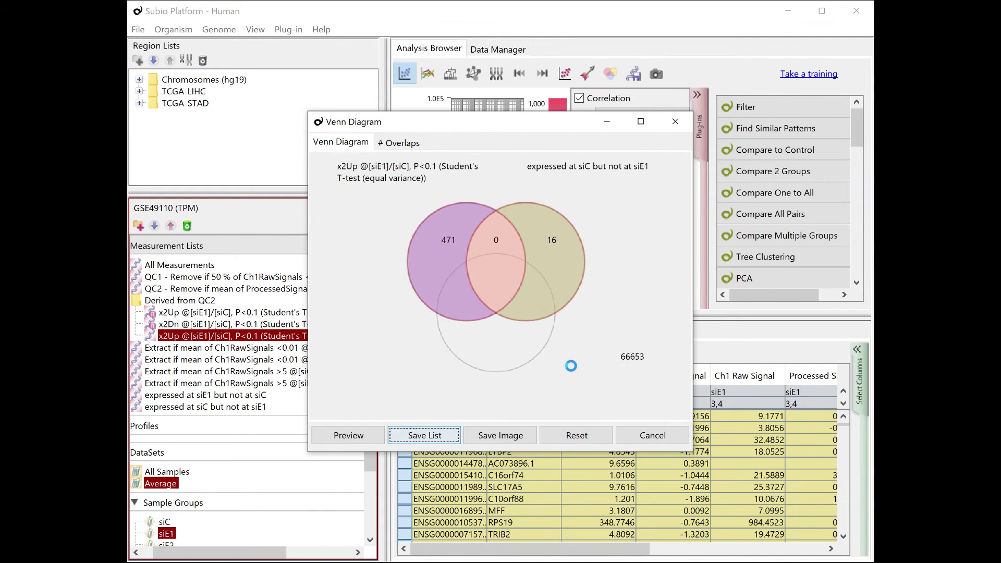
# - Save x2Dn's 471 genes plus the 16 siC-only genes as a 487-gene 'x2Dn @[siE1]/[siC], P<0.1' list under Derived from QC2
pyautogui.click(199, 324)
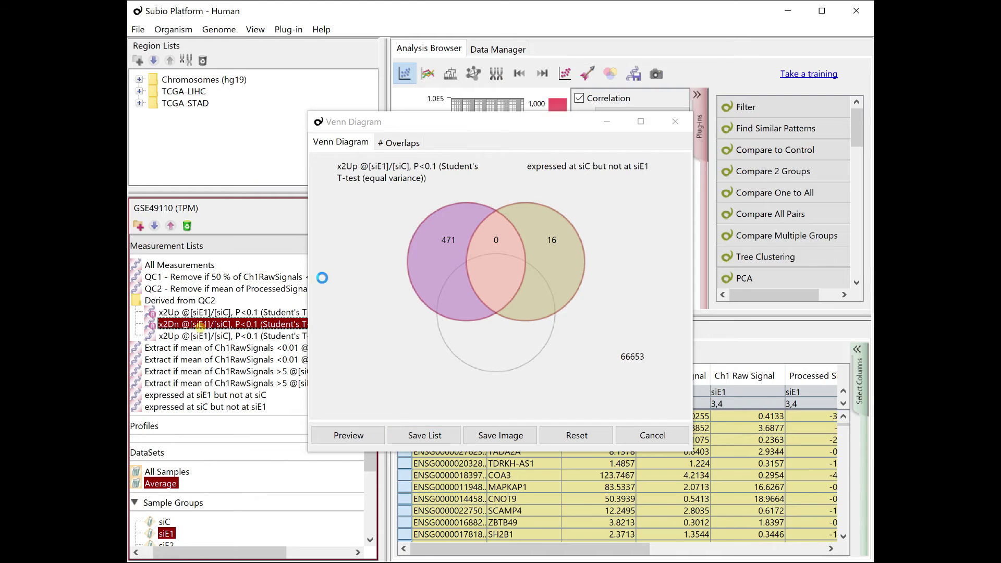
pyautogui.moveTo(347, 269); pyautogui.dragTo(425, 262)
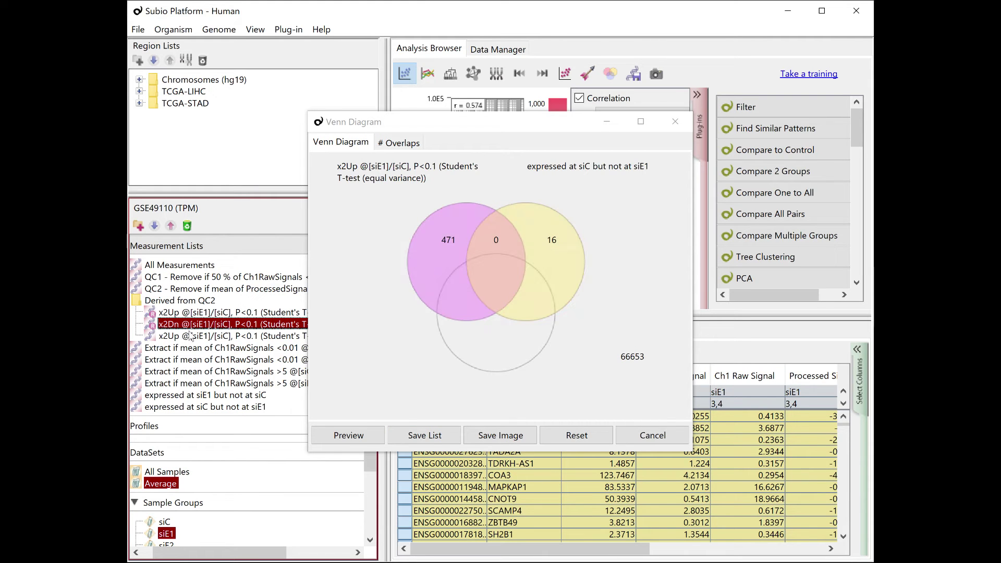
pyautogui.click(230, 407)
pyautogui.moveTo(230, 407); pyautogui.dragTo(561, 257)
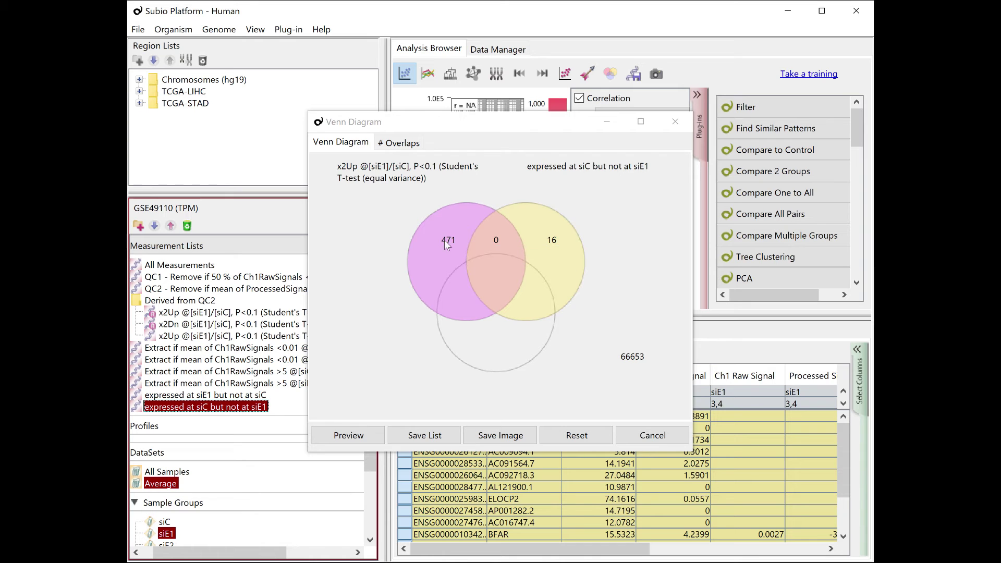
pyautogui.click(444, 240)
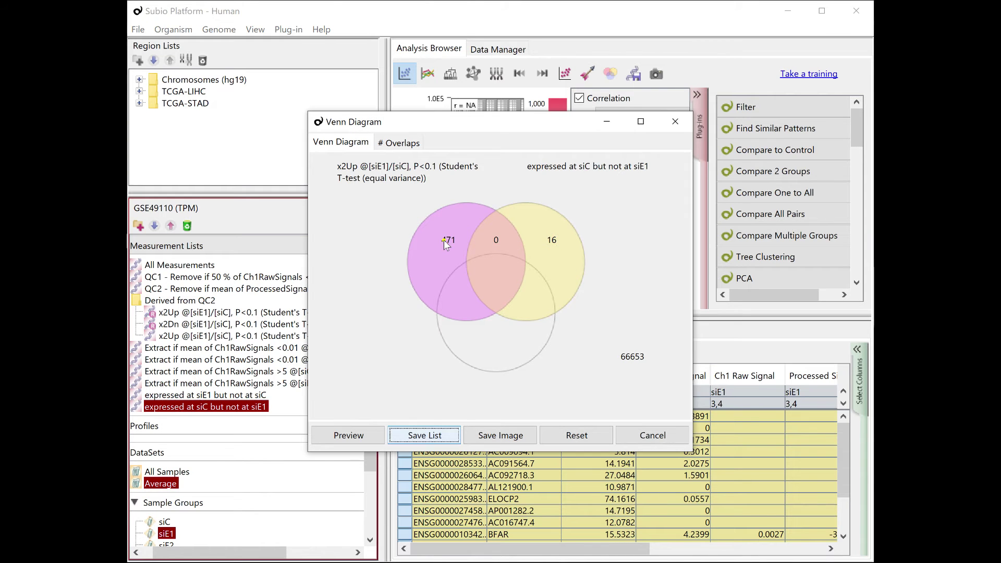
pyautogui.click(563, 243)
pyautogui.click(451, 435)
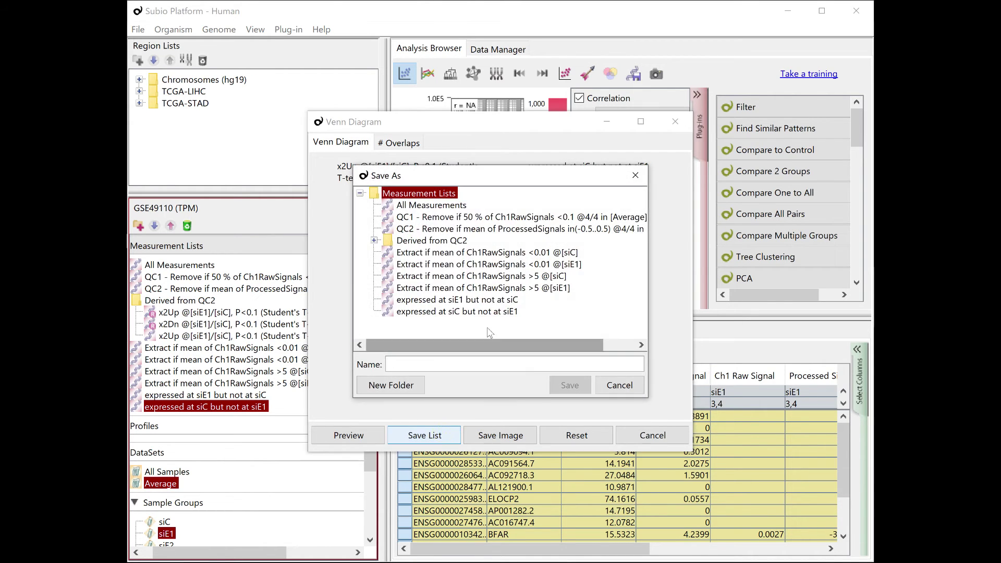
pyautogui.click(373, 241)
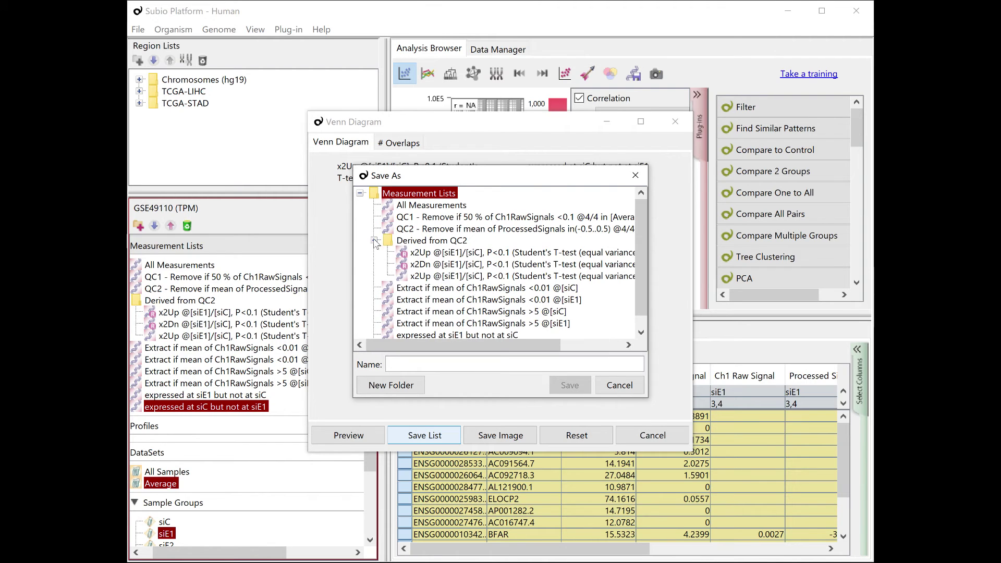
pyautogui.click(450, 264)
pyautogui.press('Return')
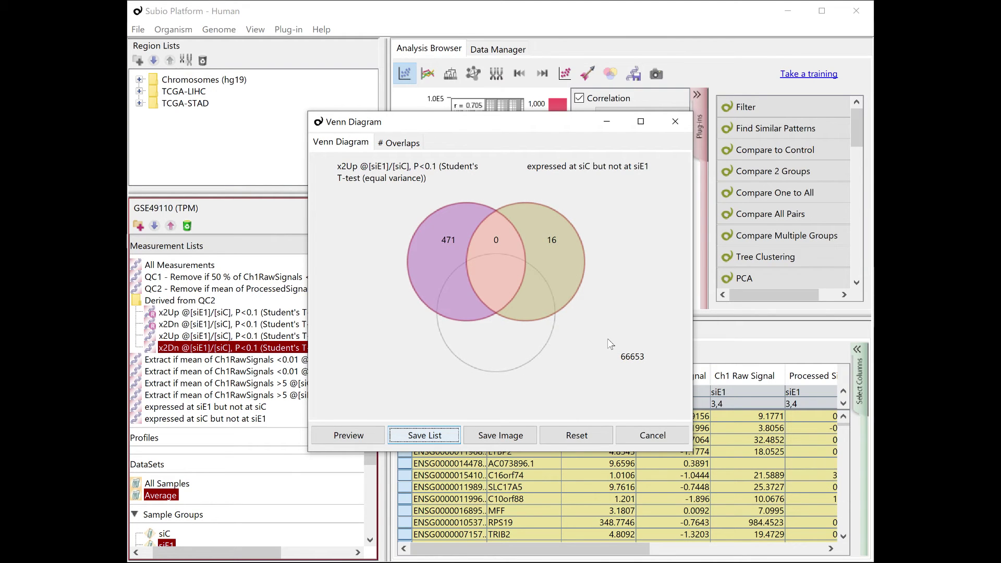
pyautogui.click(642, 438)
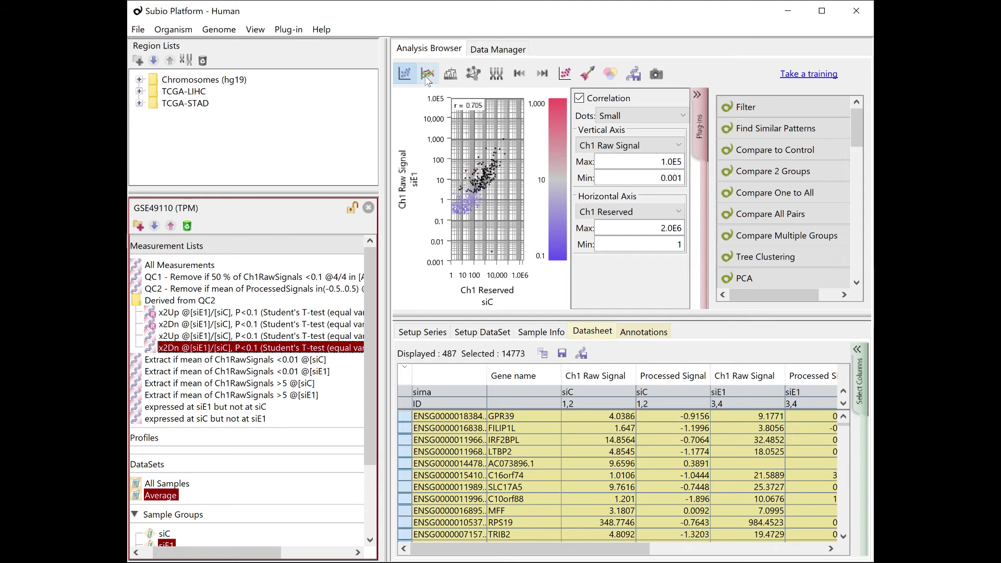
# - Run Tree Clustering on the QC2 list using the Average dataset and Uncentered Correlation, and save the result
pyautogui.click(695, 139)
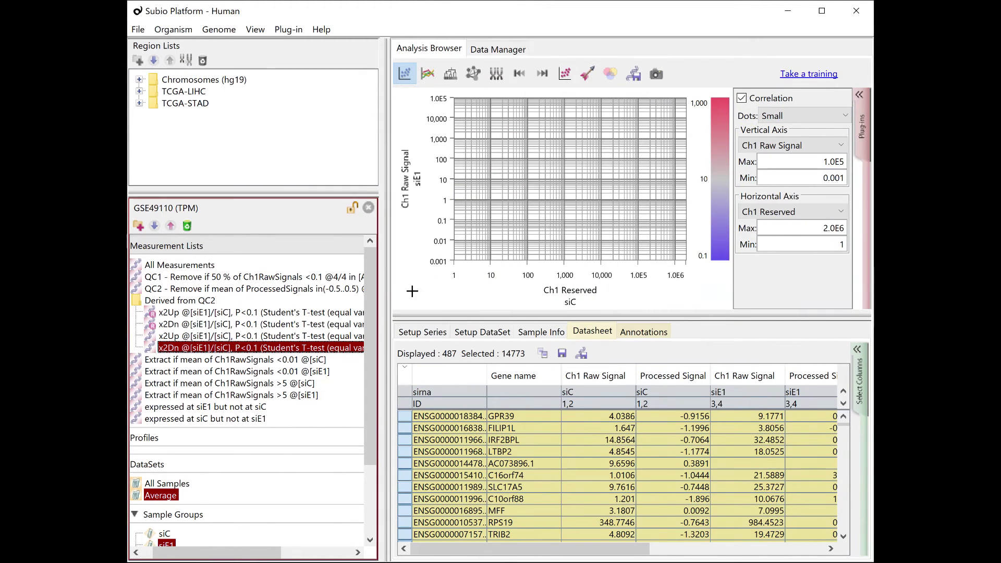
pyautogui.click(186, 290)
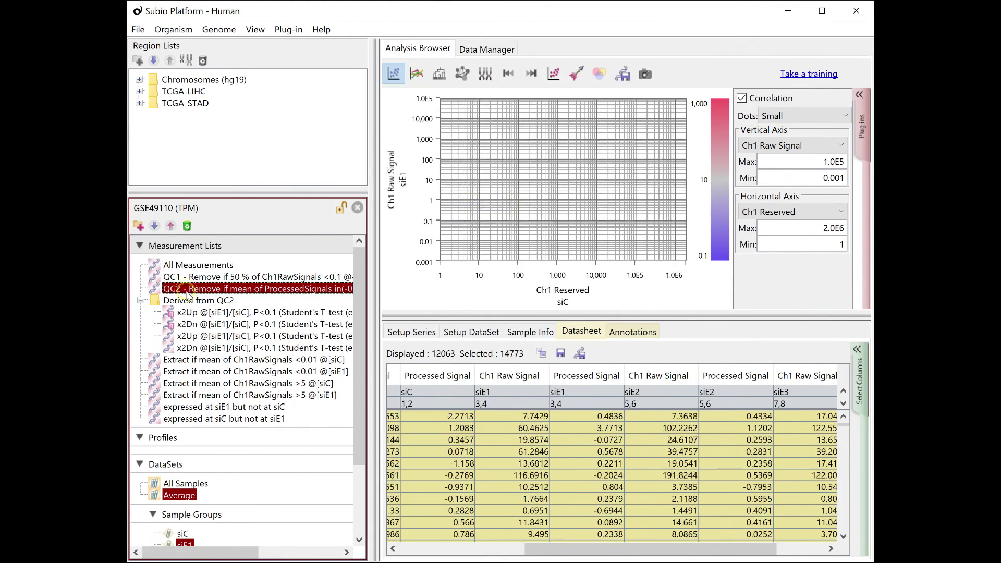
pyautogui.click(863, 141)
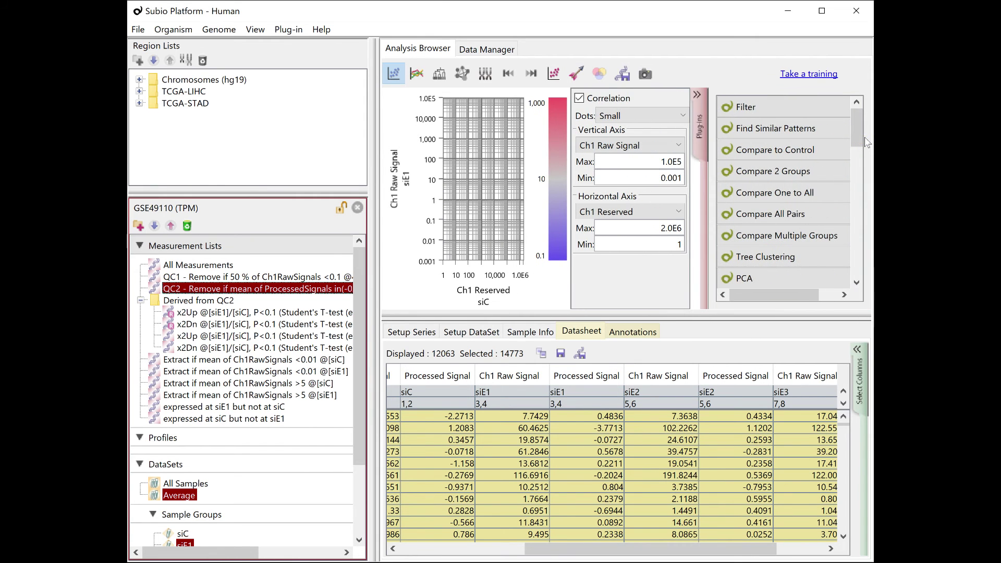
pyautogui.scroll(-2, 858, 157)
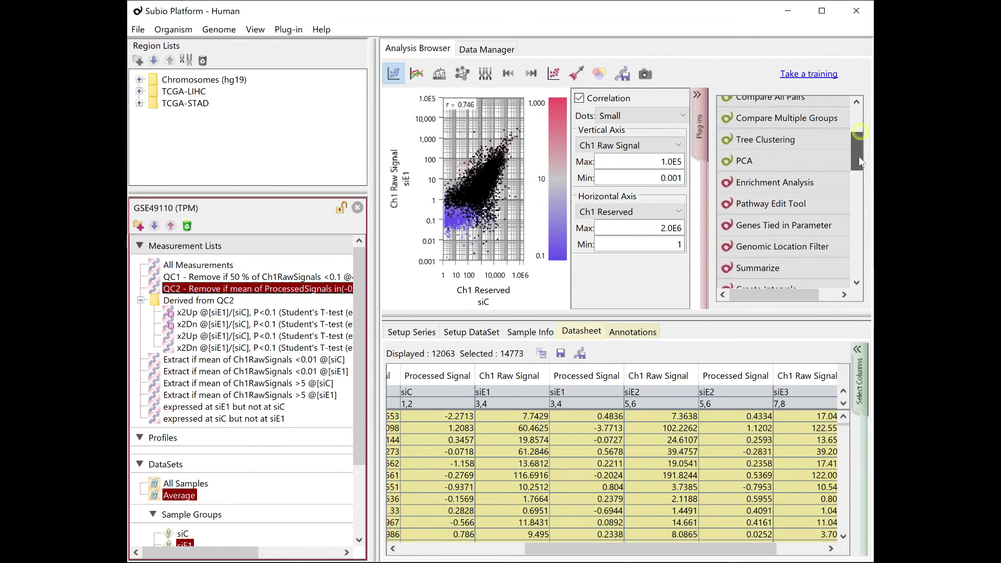
pyautogui.click(789, 133)
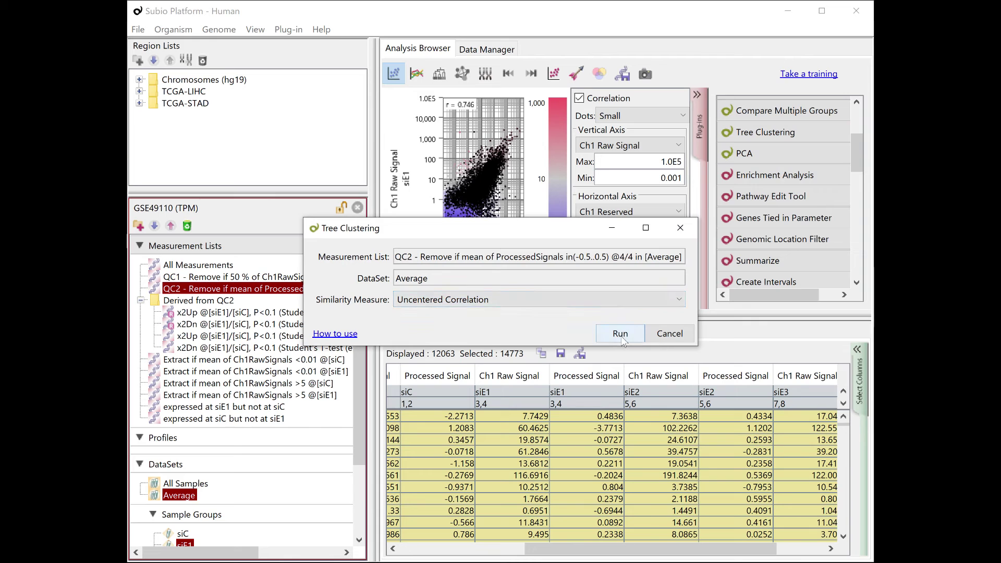
pyautogui.click(620, 336)
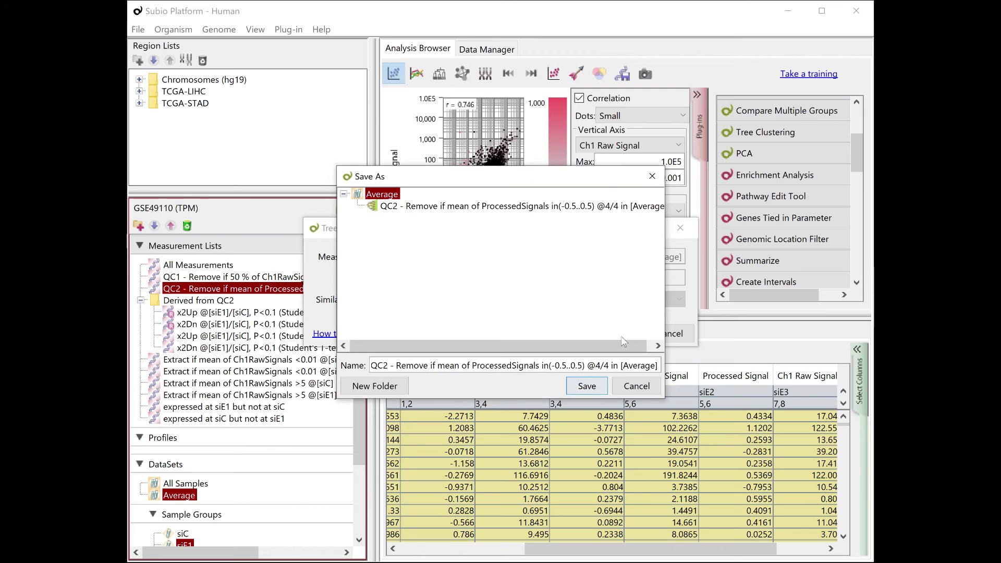
pyautogui.press('Return')
pyautogui.moveTo(524, 235); pyautogui.dragTo(638, 410)
pyautogui.click(423, 208)
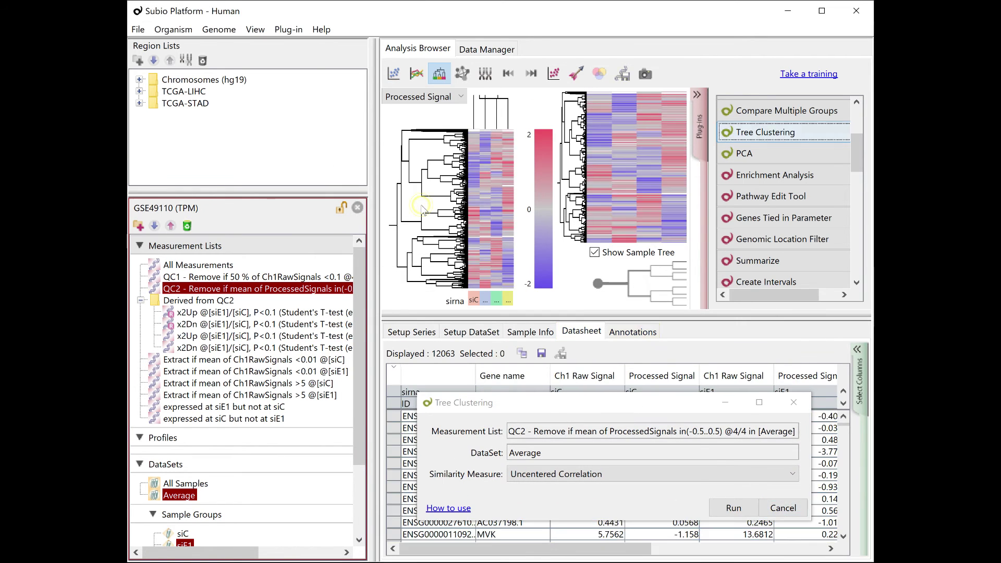
# - Inspect the 416-, 109- and 16-gene dendrogram clusters, noting gaps in the 16-gene one
pyautogui.click(450, 243)
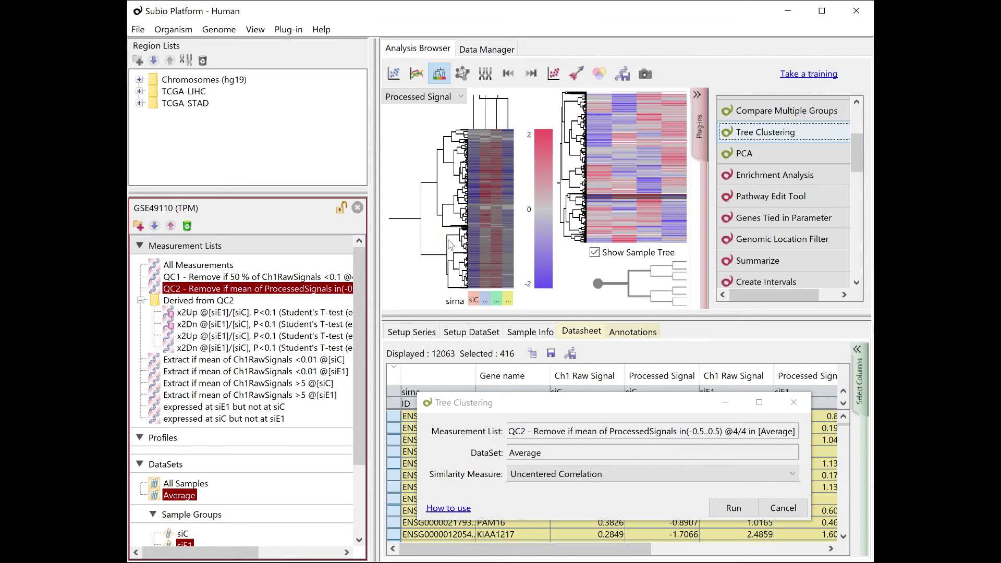
pyautogui.click(454, 209)
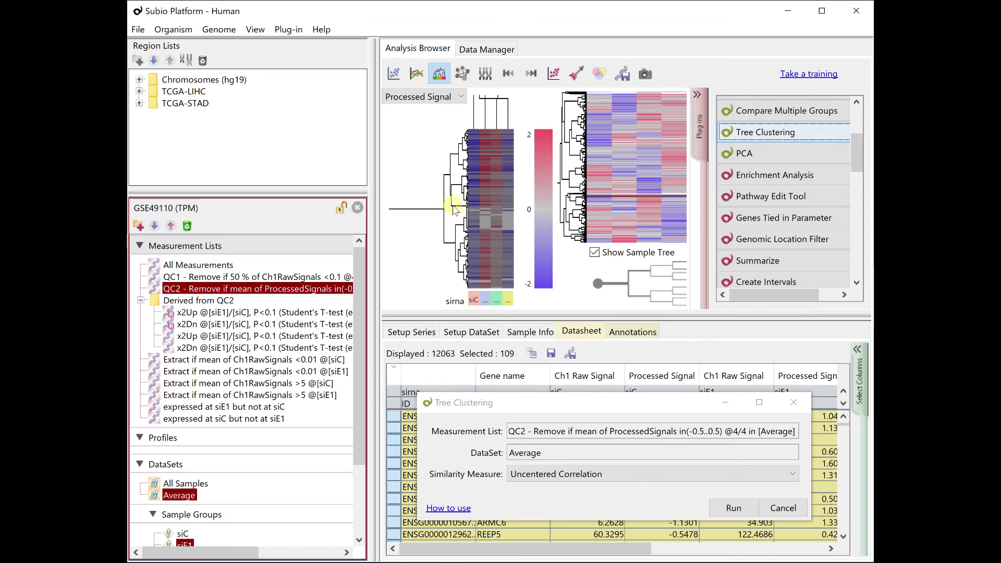
pyautogui.click(442, 232)
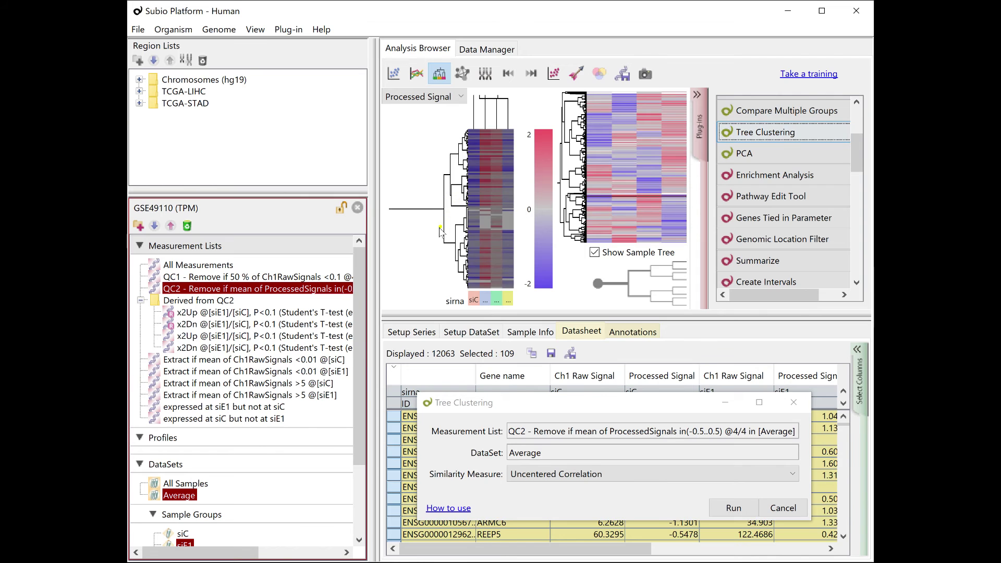
pyautogui.click(467, 223)
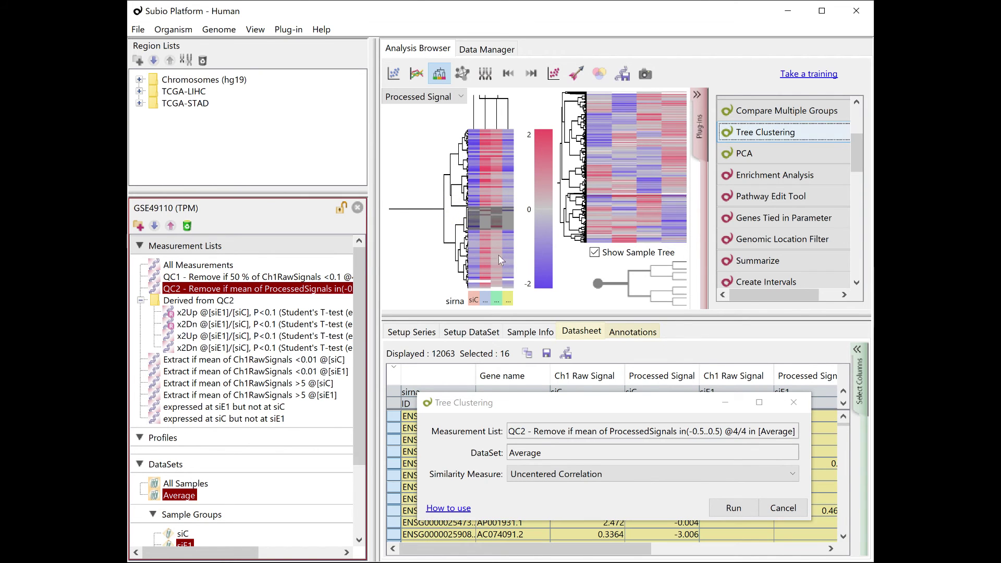
# - Move the clustering settings aside and bring up the Setup Series normalization page
pyautogui.moveTo(596, 404); pyautogui.dragTo(328, 183)
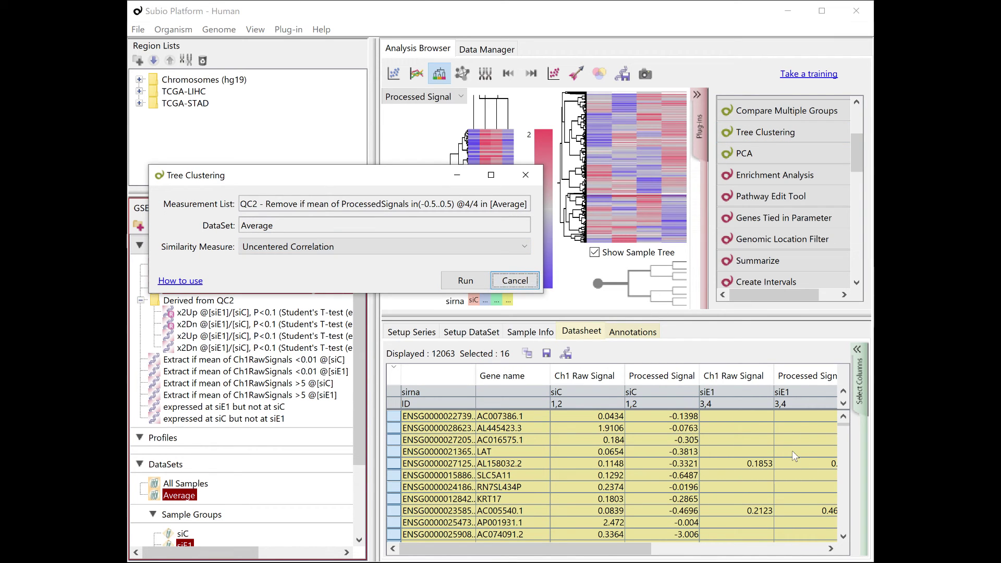
pyautogui.moveTo(364, 180); pyautogui.dragTo(375, 150)
pyautogui.click(406, 332)
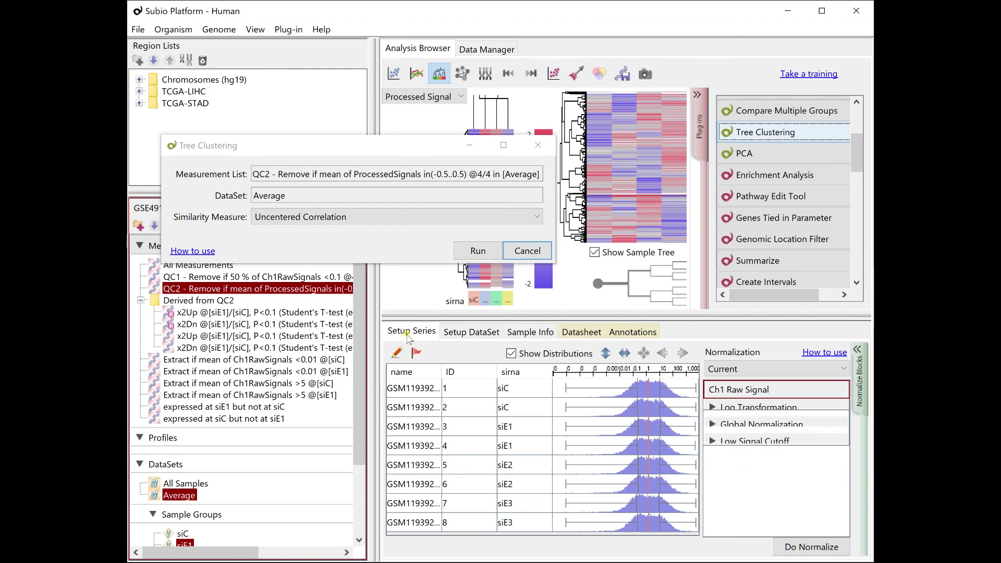
# - Add a Fill Missing Values block imputing -1 to the normalization and re-normalize the series
pyautogui.click(860, 398)
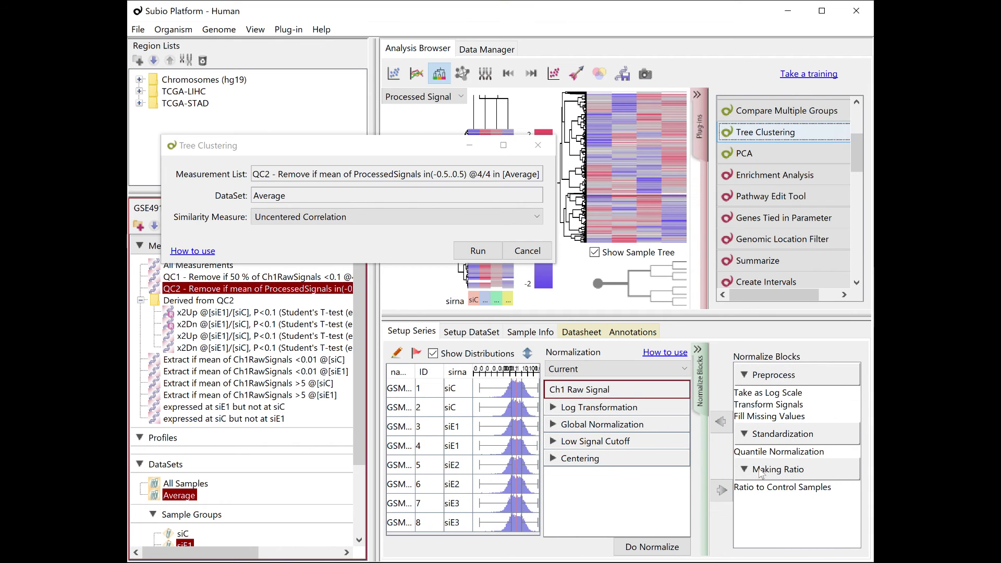
pyautogui.click(754, 416)
pyautogui.click(721, 421)
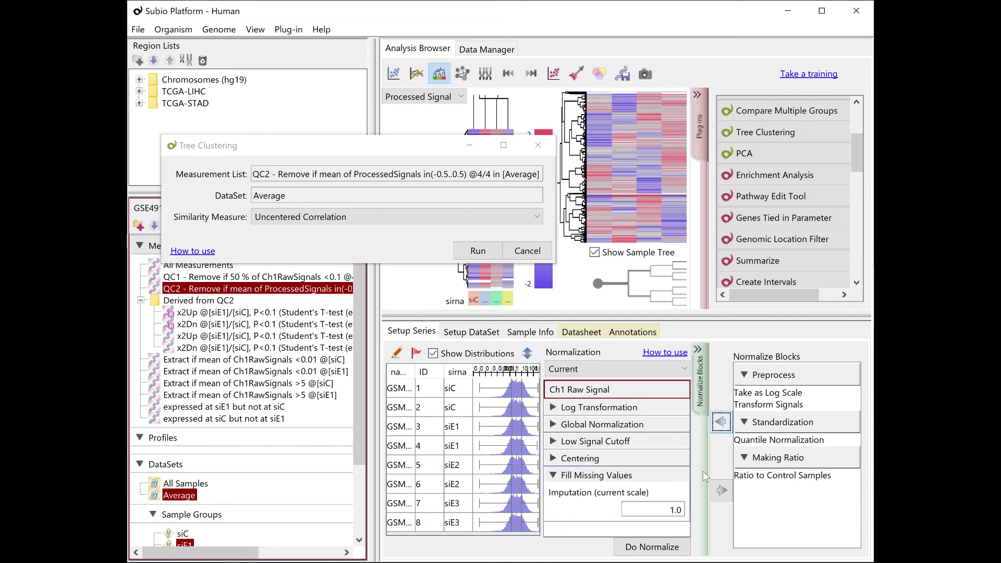
pyautogui.click(667, 512)
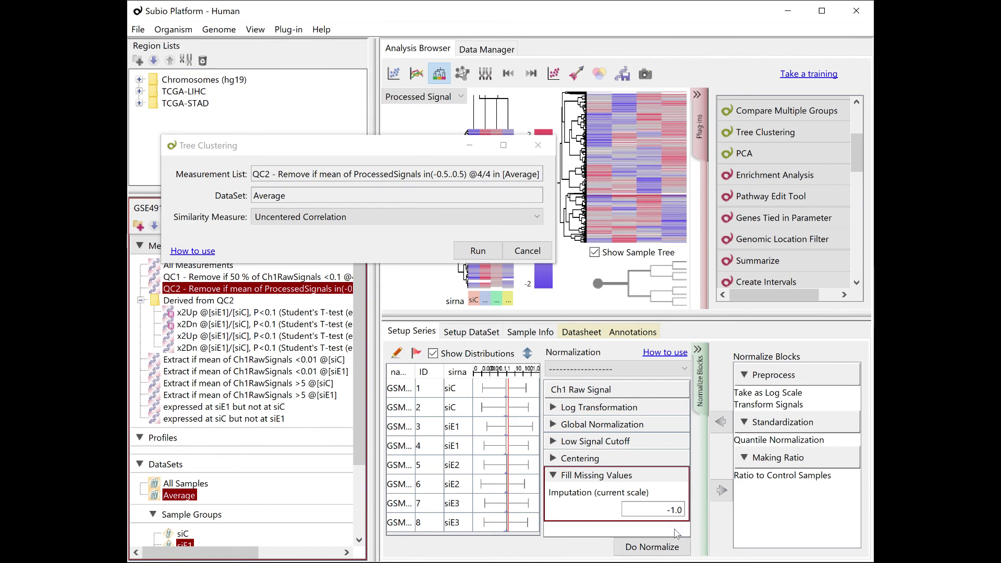
pyautogui.press('BackSpace')
pyautogui.press('BackSpace')
pyautogui.press('BackSpace')
pyautogui.write('0')
pyautogui.click(658, 550)
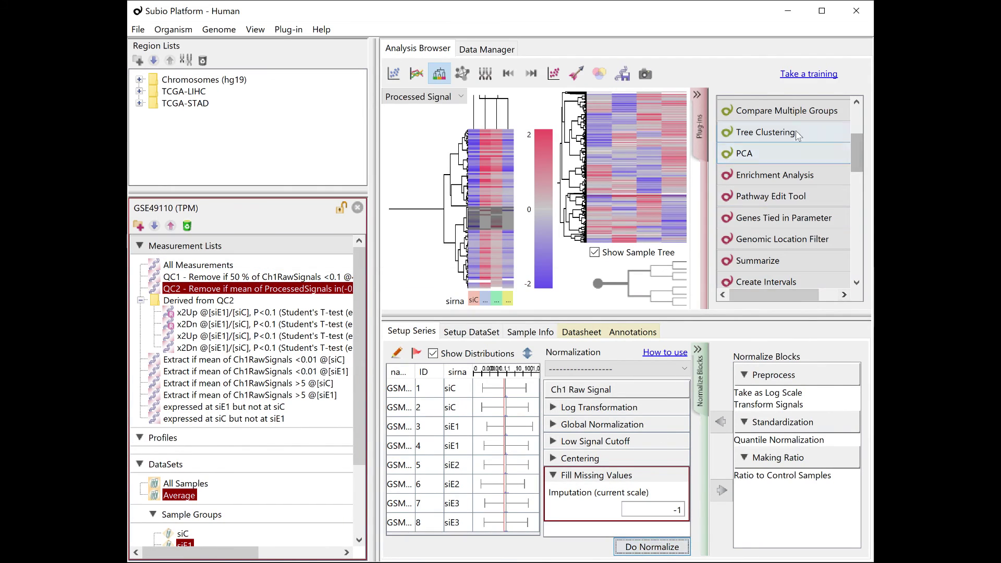
# - Re-run tree clustering on the filled data and overwrite the earlier result under the same name
pyautogui.click(798, 135)
pyautogui.click(619, 333)
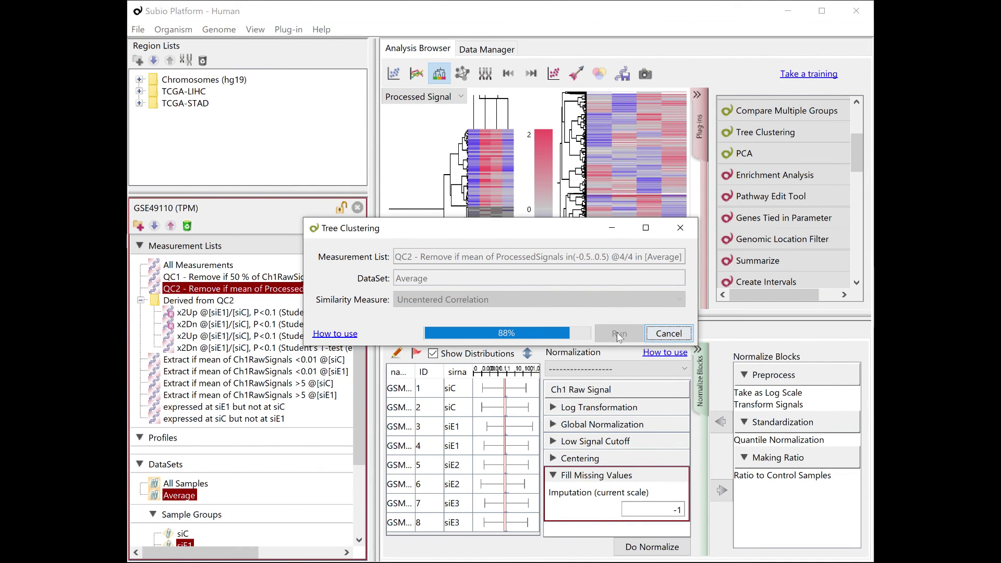
pyautogui.click(586, 386)
pyautogui.click(484, 307)
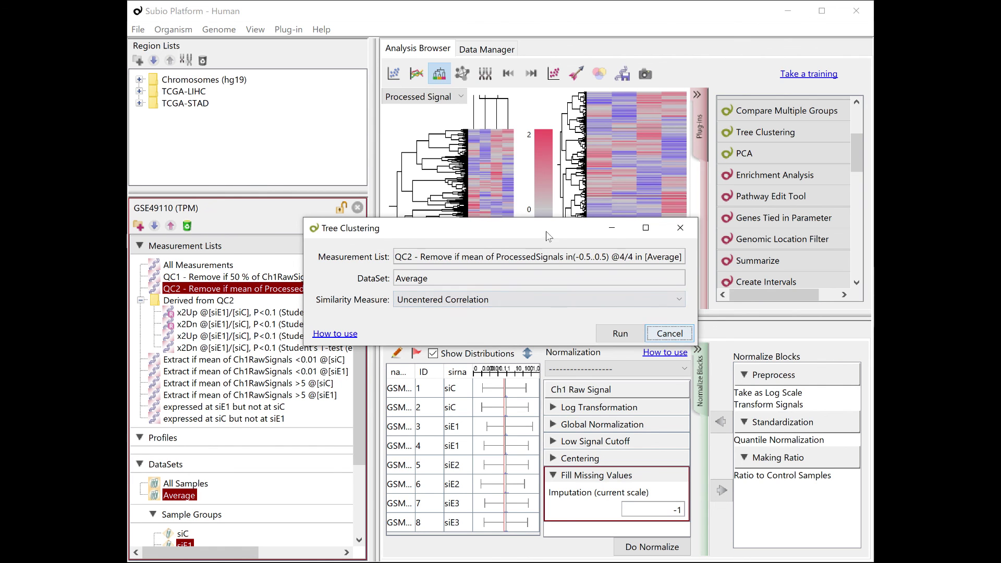
# - Close the clustering settings and enlarge the heatmap by collapsing Plug-ins and lowering the splitter
pyautogui.moveTo(547, 229); pyautogui.dragTo(624, 391)
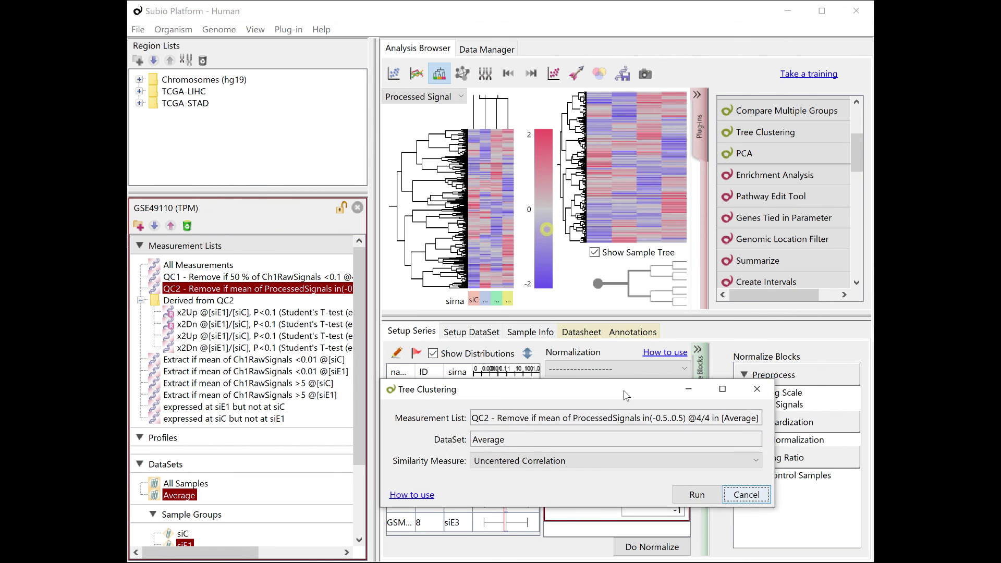
pyautogui.click(760, 392)
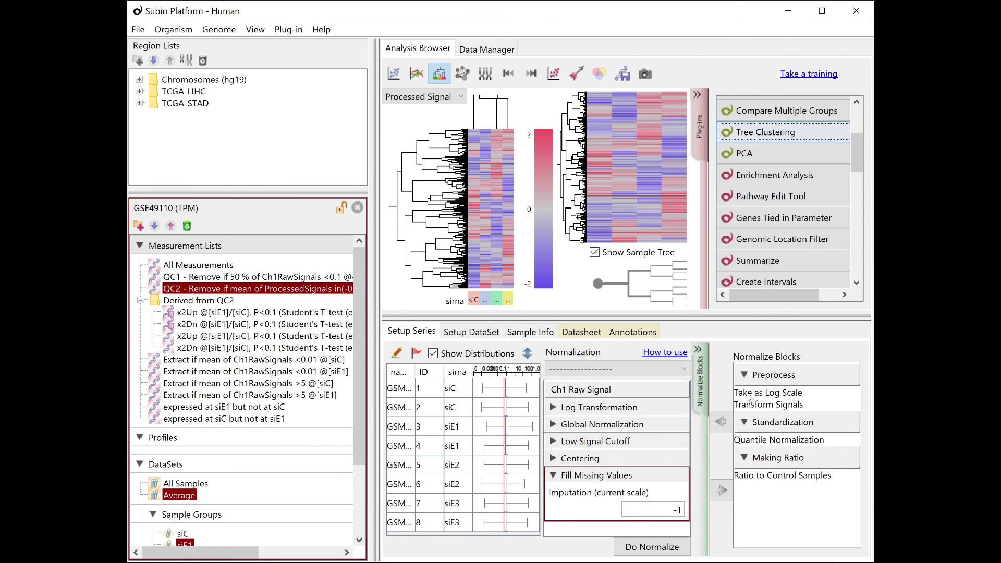
pyautogui.click(699, 129)
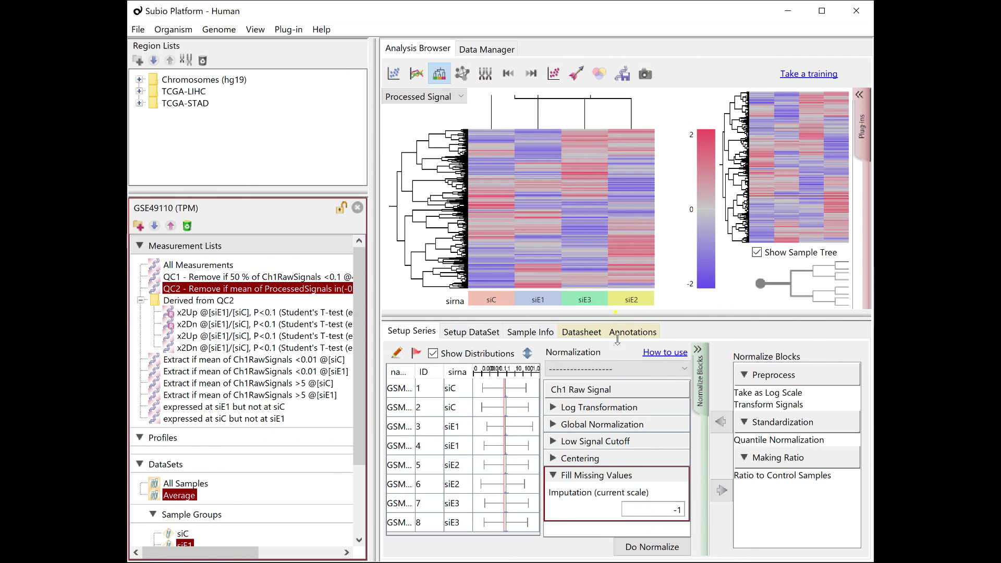
pyautogui.moveTo(616, 315); pyautogui.dragTo(621, 471)
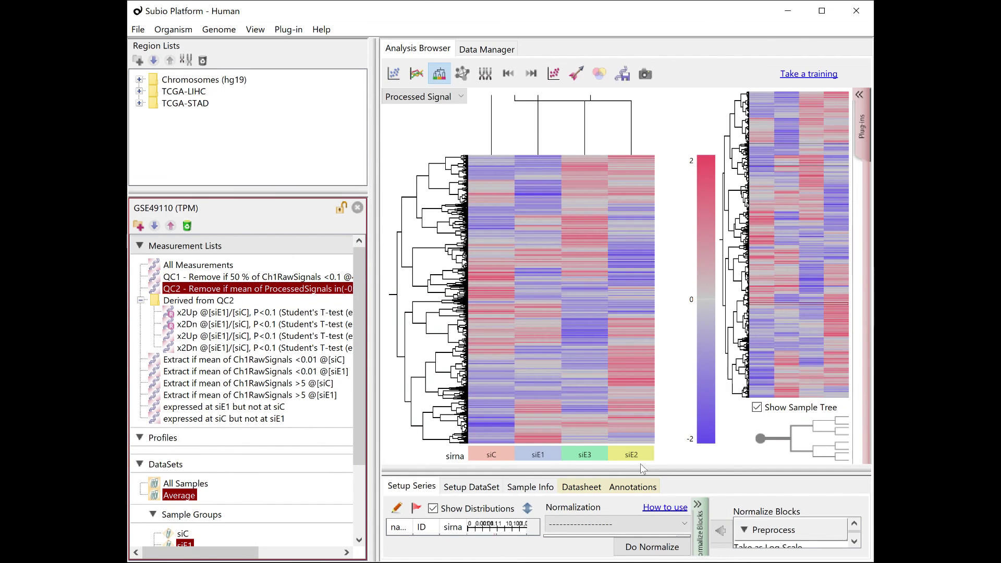